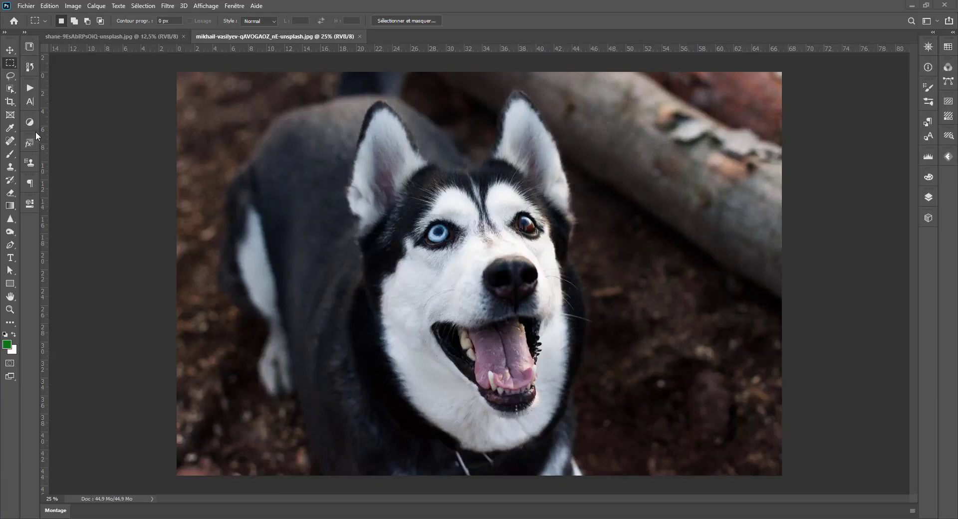
# Bring up the abdomen photo document and zoom in on it.
pyautogui.click(11, 166)
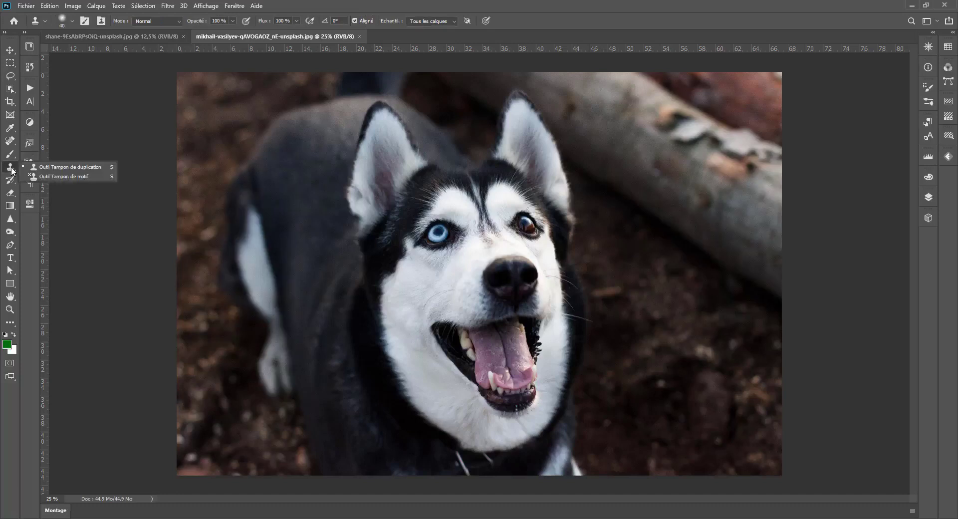
pyautogui.click(11, 169)
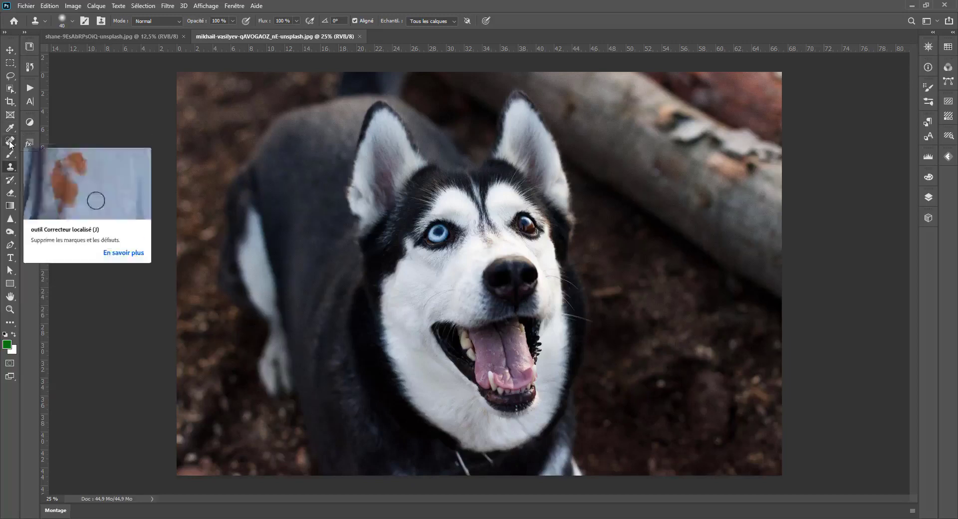
pyautogui.click(10, 144)
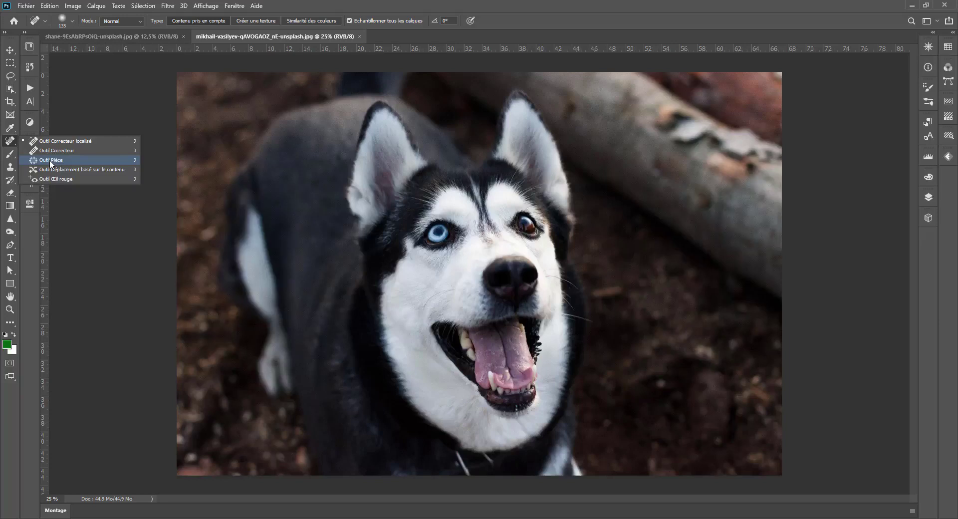
pyautogui.click(154, 37)
pyautogui.hotkey('ctrl', '+')
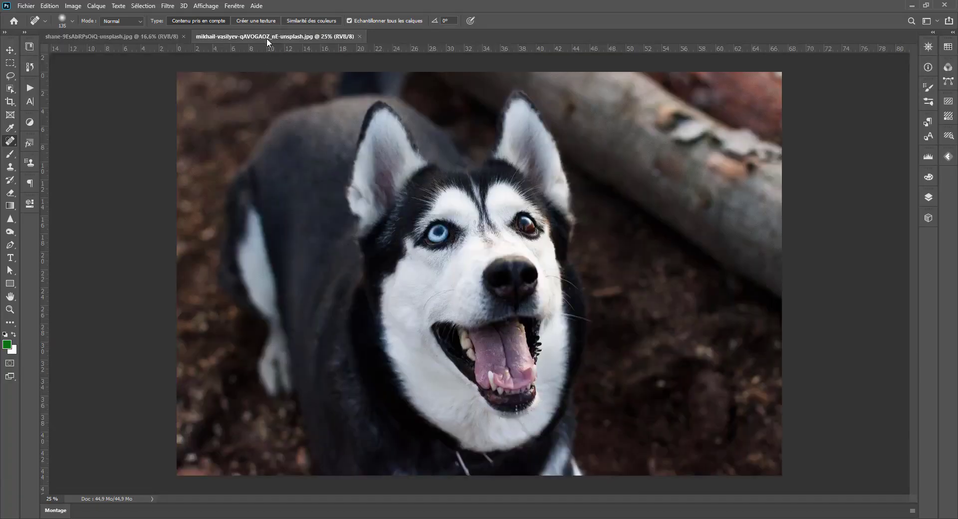
pyautogui.scroll(1, 544, 255)
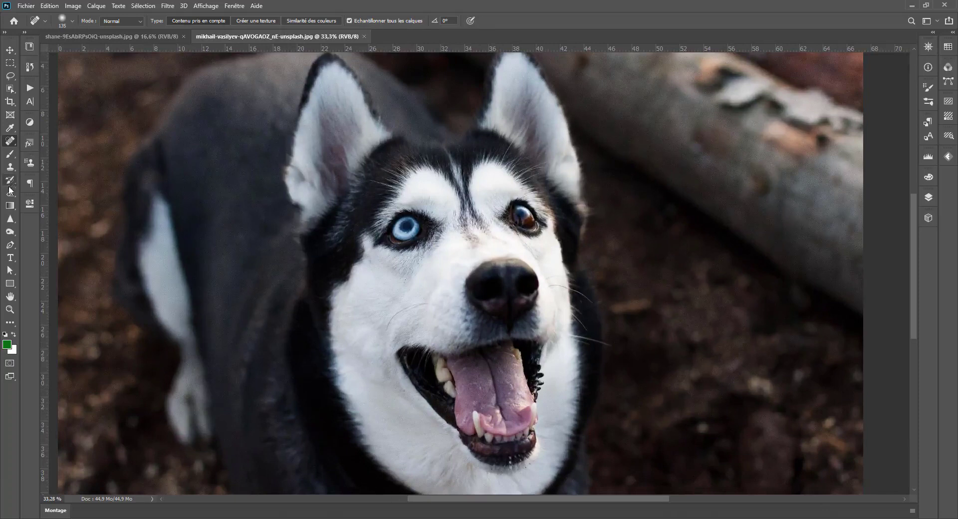
# Set the Clone Stamp brush to 439 px at 0% hardness, then dismiss the no-source-point error.
pyautogui.click(10, 167)
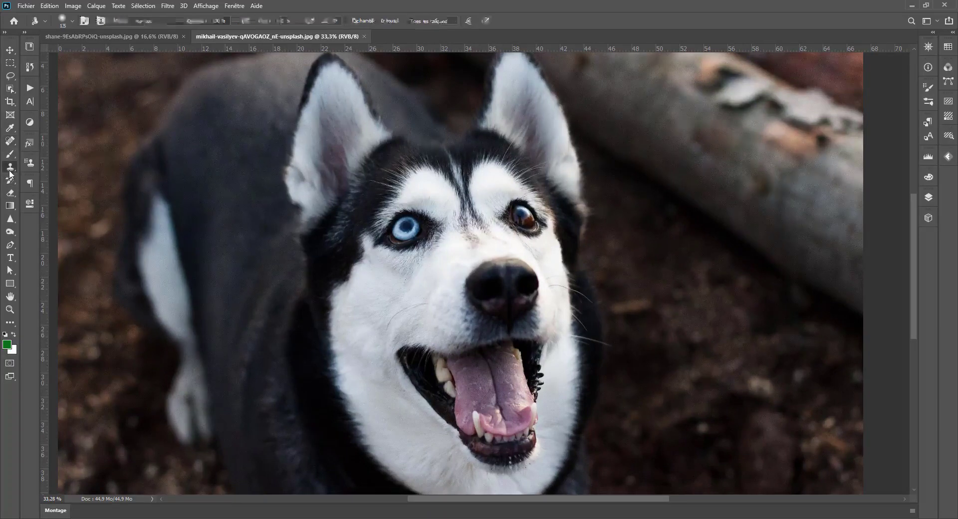
pyautogui.rightClick(251, 163)
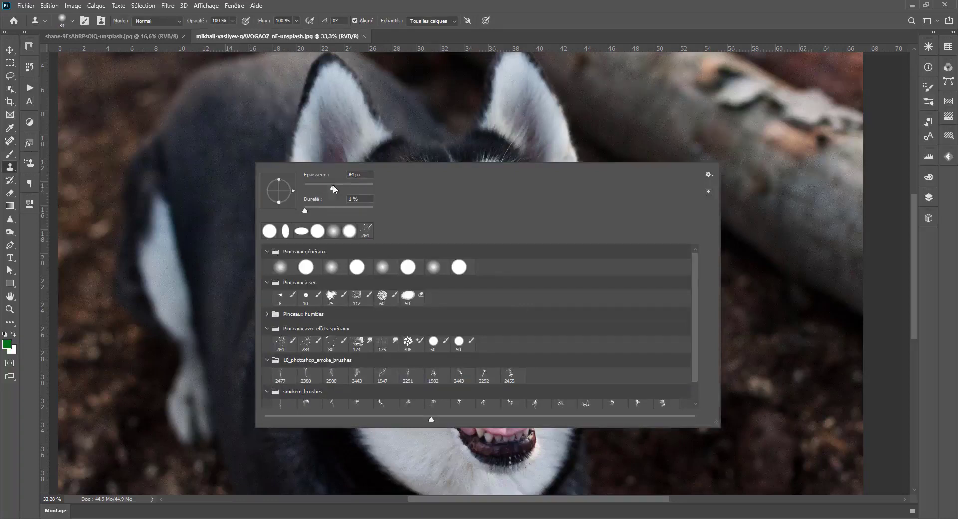
pyautogui.moveTo(305, 208); pyautogui.dragTo(302, 209)
pyautogui.moveTo(347, 187); pyautogui.dragTo(362, 187)
pyautogui.click(559, 8)
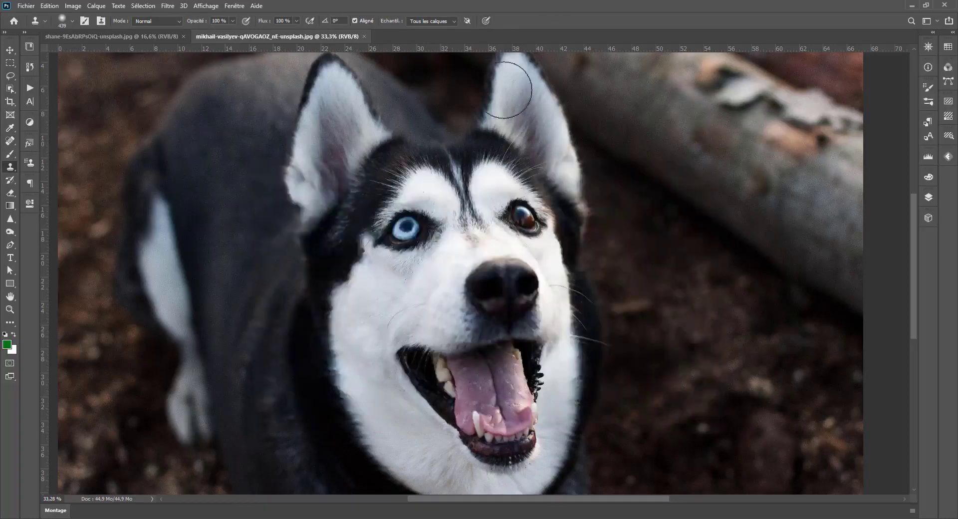
pyautogui.click(406, 229)
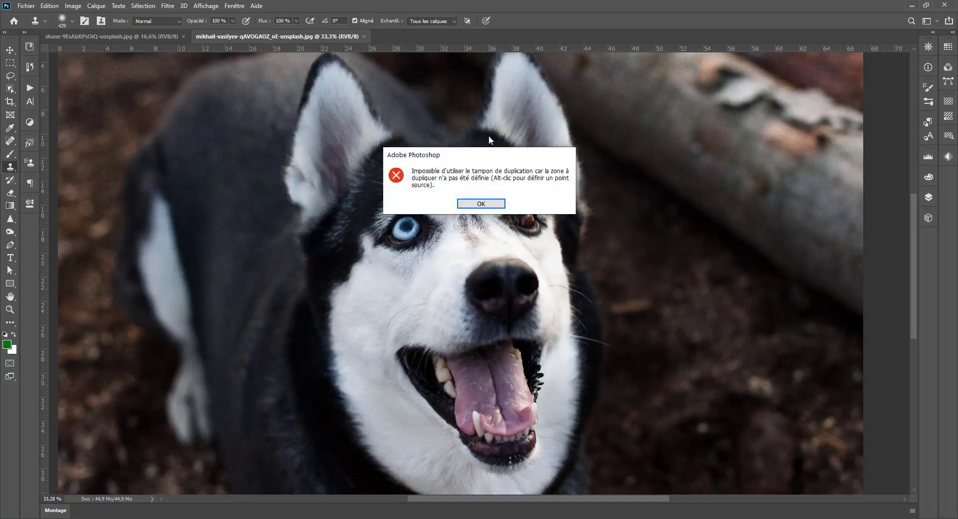
pyautogui.click(480, 204)
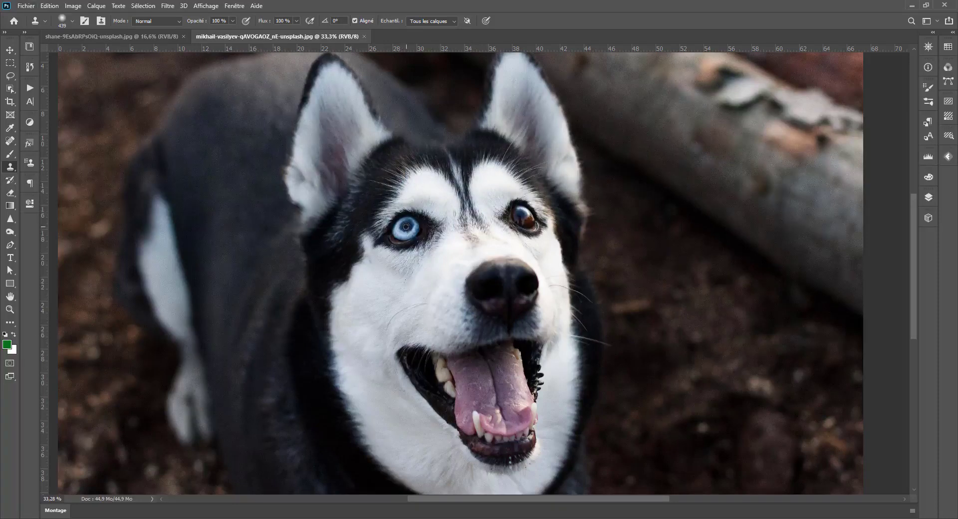
pyautogui.moveTo(519, 219); pyautogui.dragTo(522, 217)
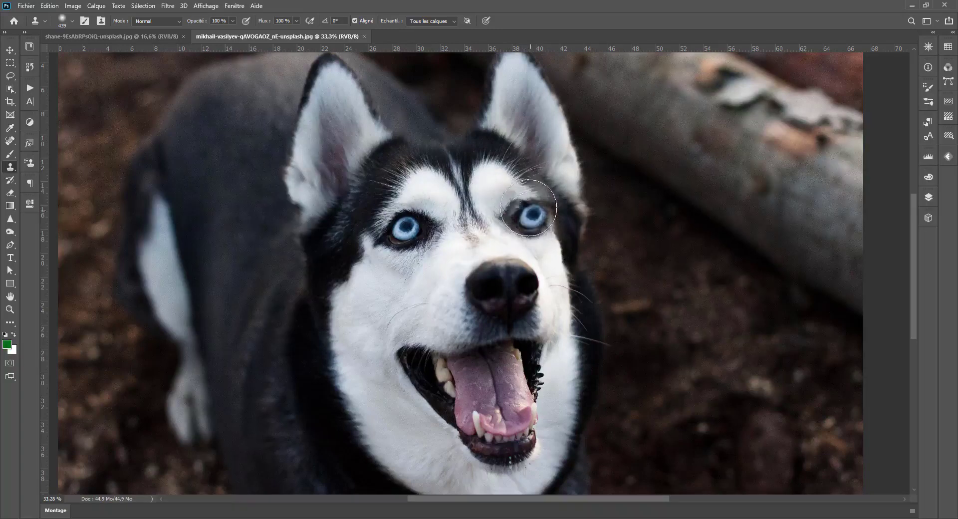
pyautogui.click(522, 217)
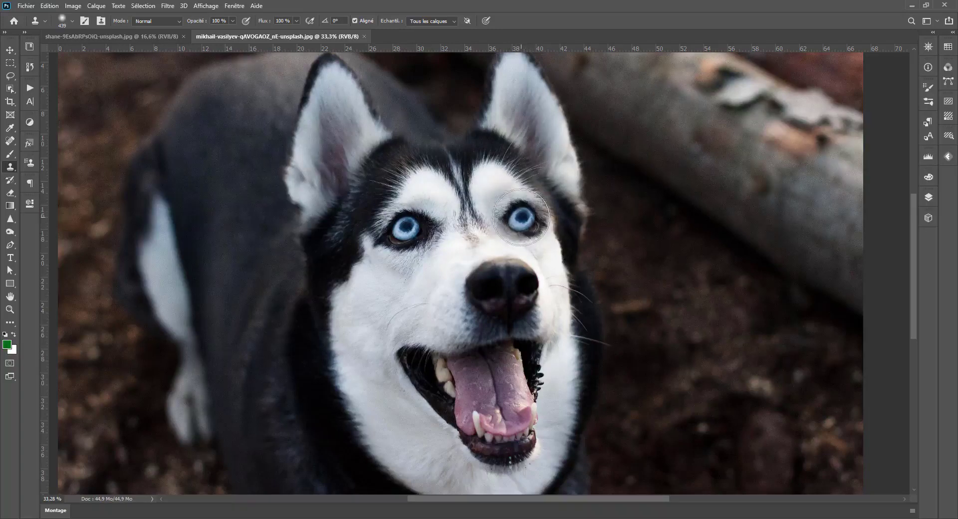
pyautogui.moveTo(521, 217); pyautogui.dragTo(524, 215)
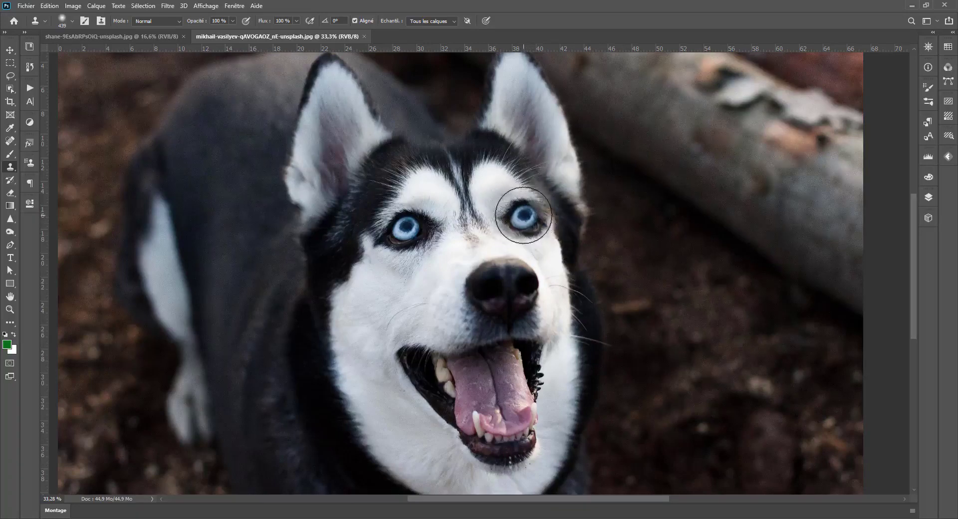
pyautogui.moveTo(523, 216); pyautogui.dragTo(513, 220)
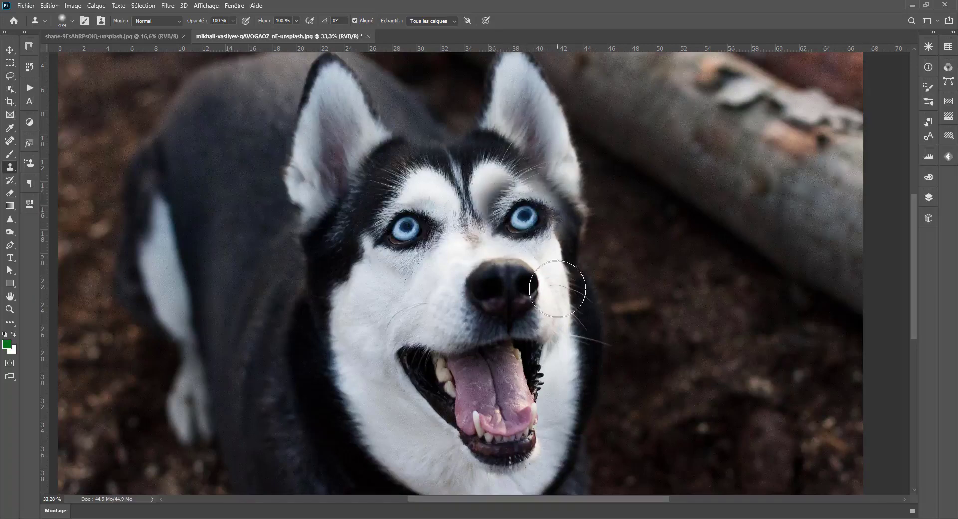
pyautogui.hotkey('ctrl', 'z')
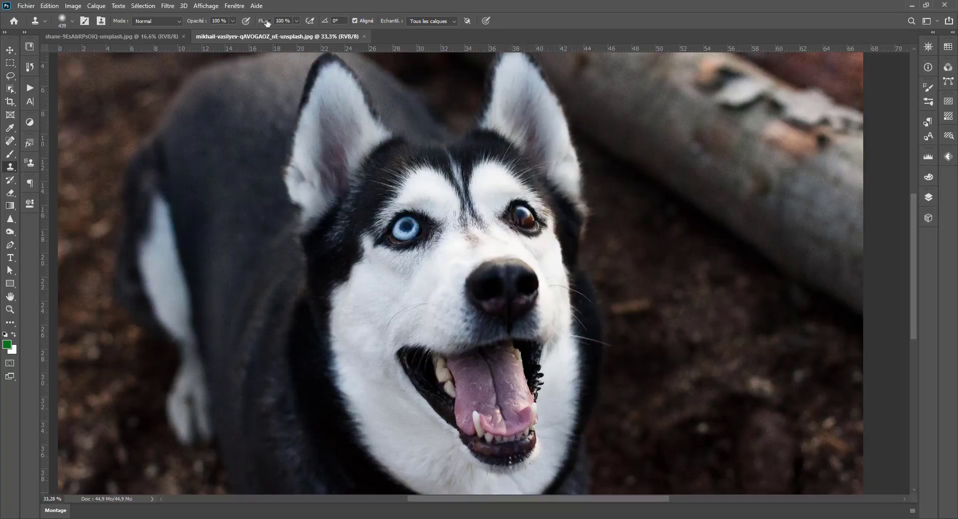
# Show the Source de duplication and Calques panels, then add the empty layer Calque 1.
pyautogui.click(233, 6)
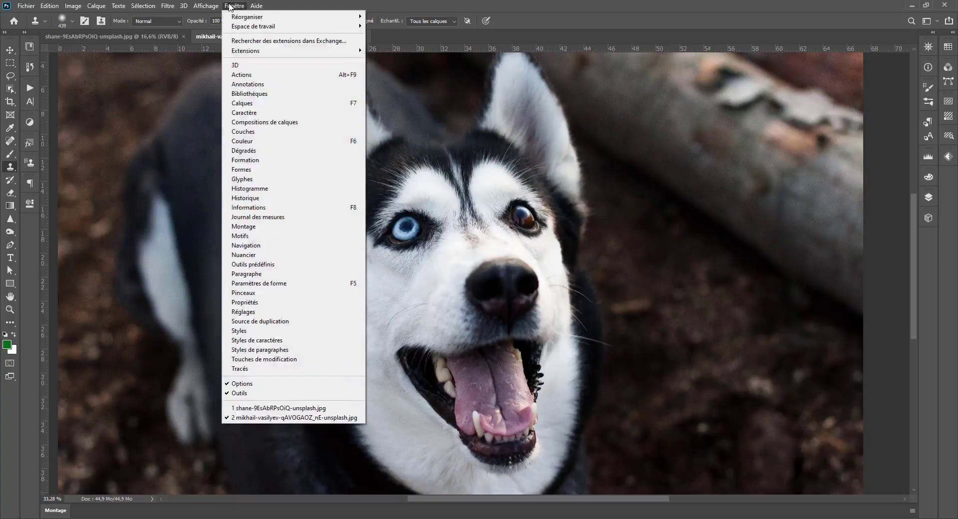
pyautogui.click(259, 321)
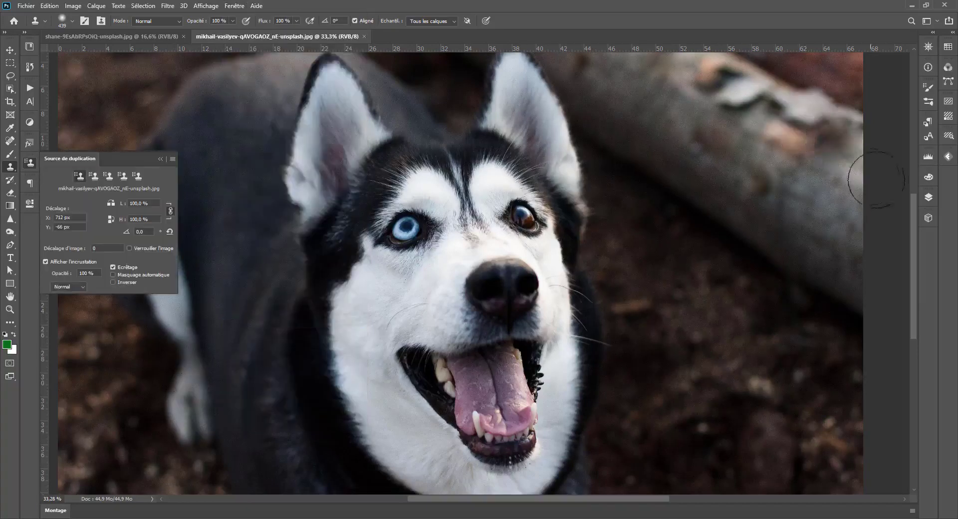
pyautogui.click(929, 198)
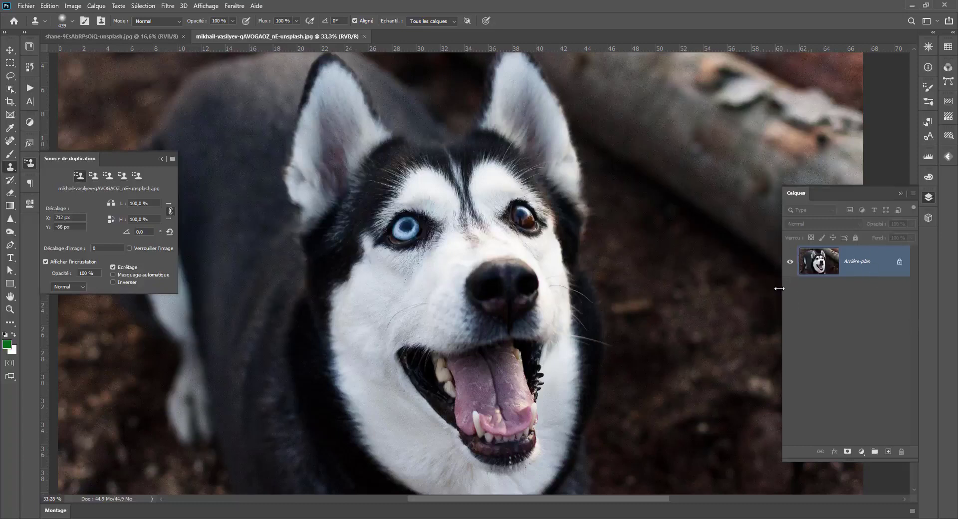
pyautogui.click(889, 451)
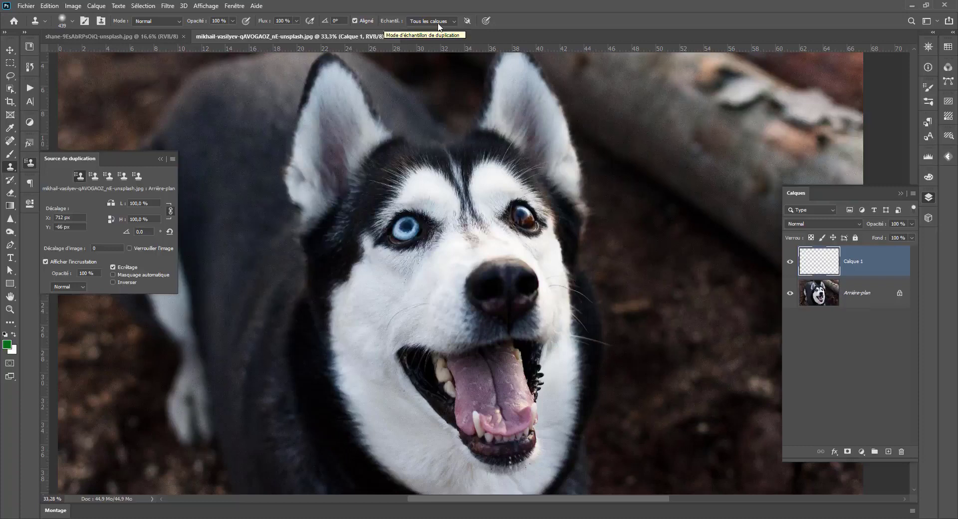
# Try cloning over the husky's eyes, compare with the layer hidden, and undo the strokes.
pyautogui.click(528, 214)
pyautogui.click(528, 213)
pyautogui.click(791, 262)
pyautogui.hotkey('ctrl', 'z')
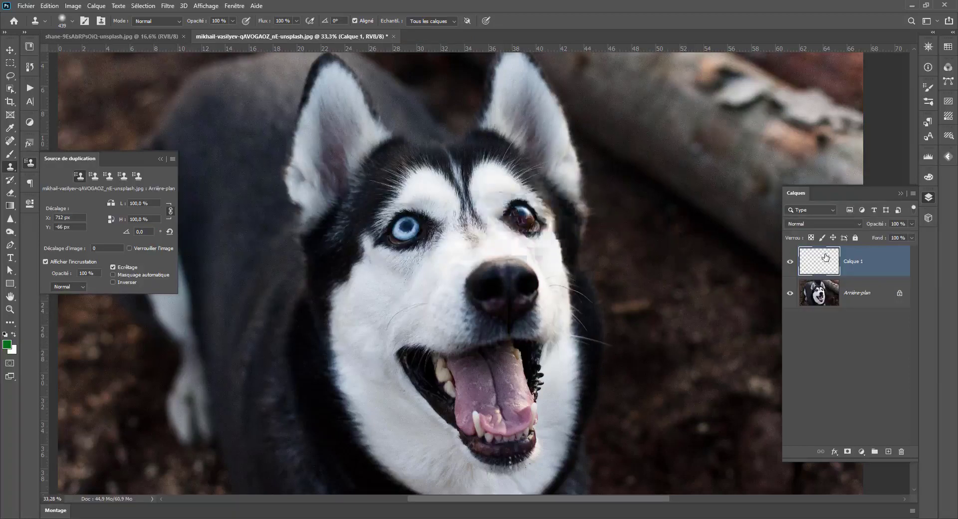
pyautogui.click(405, 230)
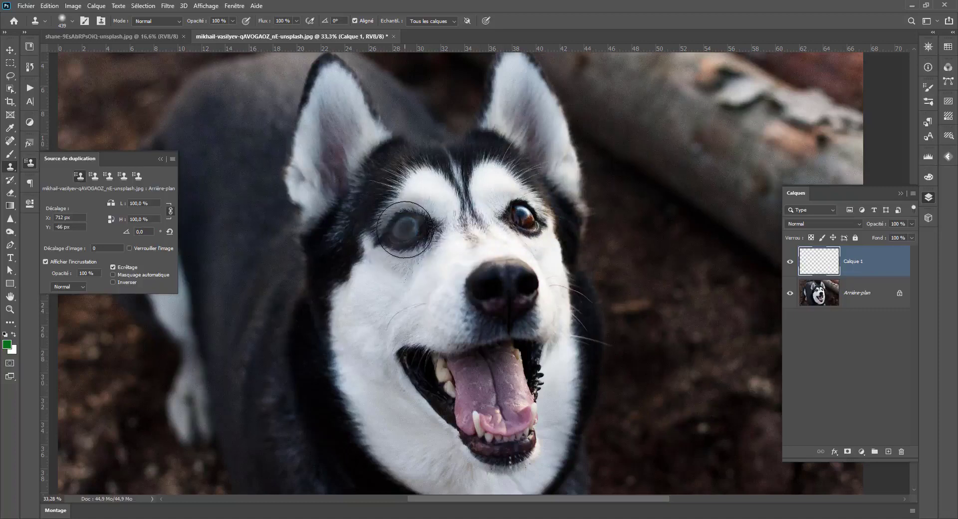
pyautogui.hotkey('ctrl', 'z')
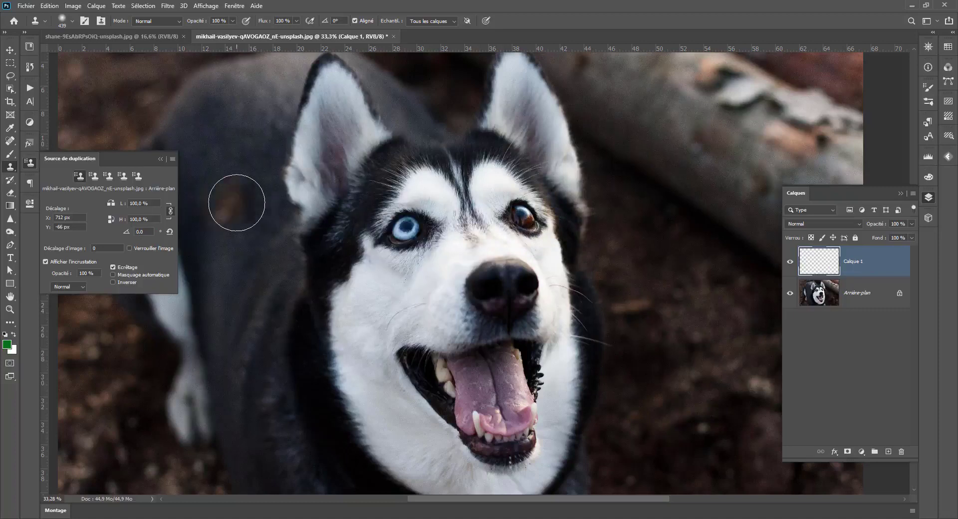
# Sample the blue eye as clone source and paint it over the brown eye.
pyautogui.keyDown('alt'); pyautogui.click(407, 227); pyautogui.keyUp('alt')
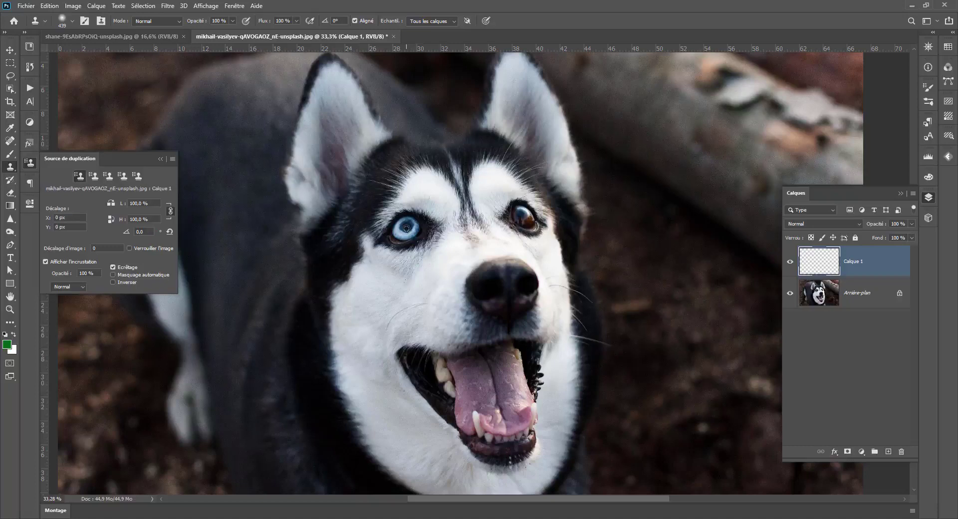
pyautogui.moveTo(523, 217); pyautogui.dragTo(514, 218)
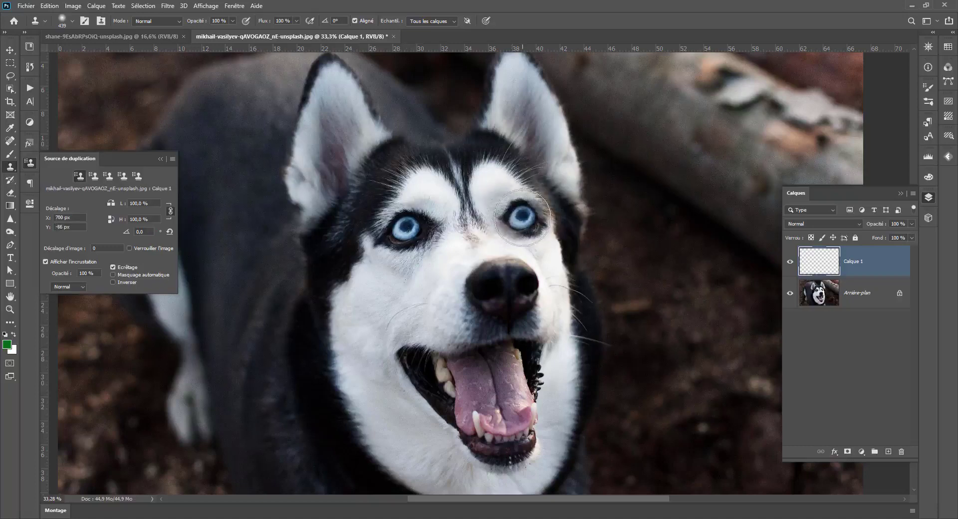
pyautogui.hotkey('ctrl', 'z')
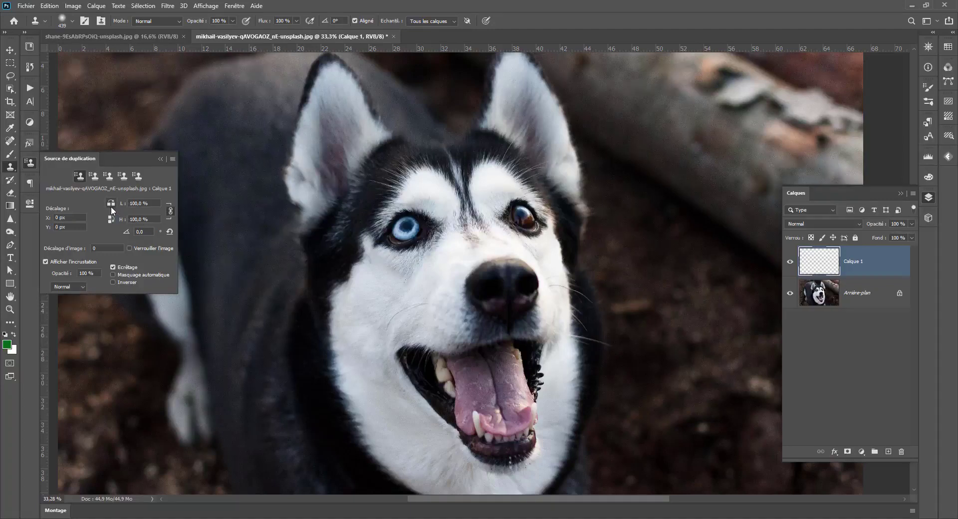
pyautogui.keyDown('alt'); pyautogui.click(408, 228); pyautogui.keyUp('alt')
pyautogui.moveTo(522, 216); pyautogui.dragTo(531, 220)
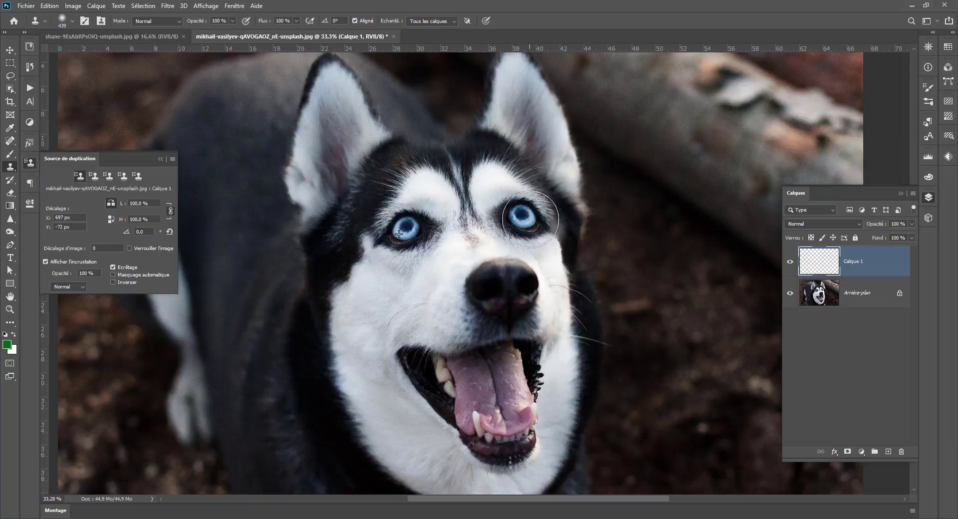
# Compare the cloned eye with the original, undo it, and resample the blue eye.
pyautogui.scroll(-5, 339, 244)
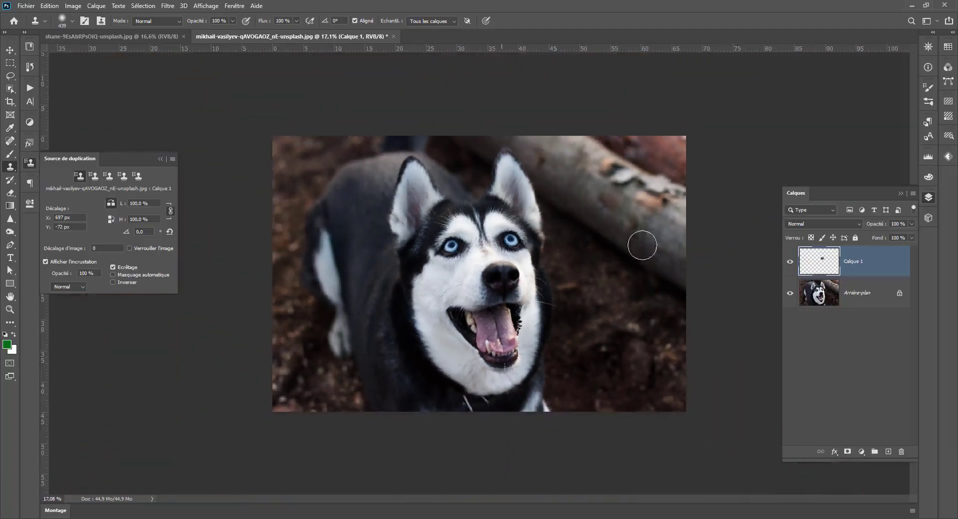
pyautogui.click(790, 261)
pyautogui.click(790, 261)
pyautogui.hotkey('ctrl', 'z')
pyautogui.scroll(4, 479, 235)
pyautogui.moveTo(399, 220); pyautogui.dragTo(412, 226)
pyautogui.hotkey('ctrl', 'z')
pyautogui.keyDown('alt'); pyautogui.click(412, 227); pyautogui.keyUp('alt')
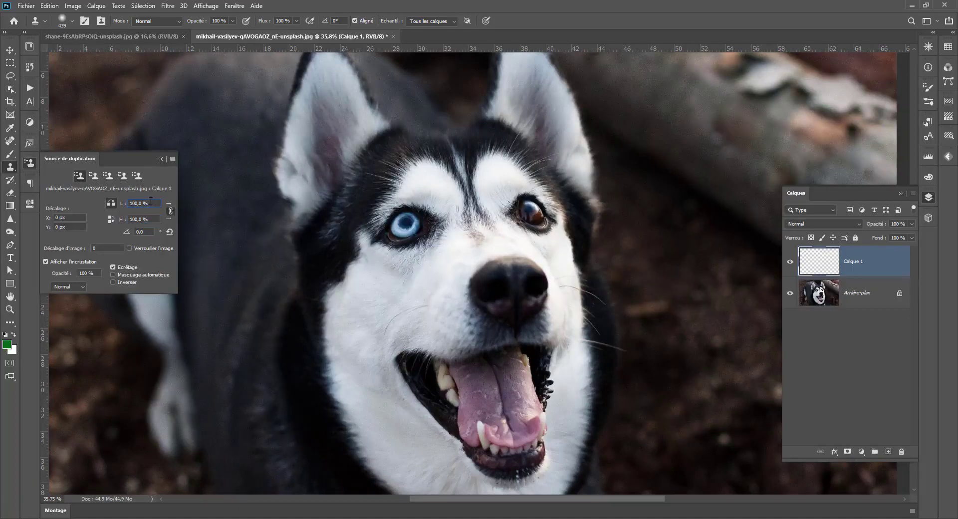
# Set the clone source to 92% scale and 2.8° angle, then repaint the brown eye blue.
pyautogui.write('93')
pyautogui.press('Return')
pyautogui.press('Up')
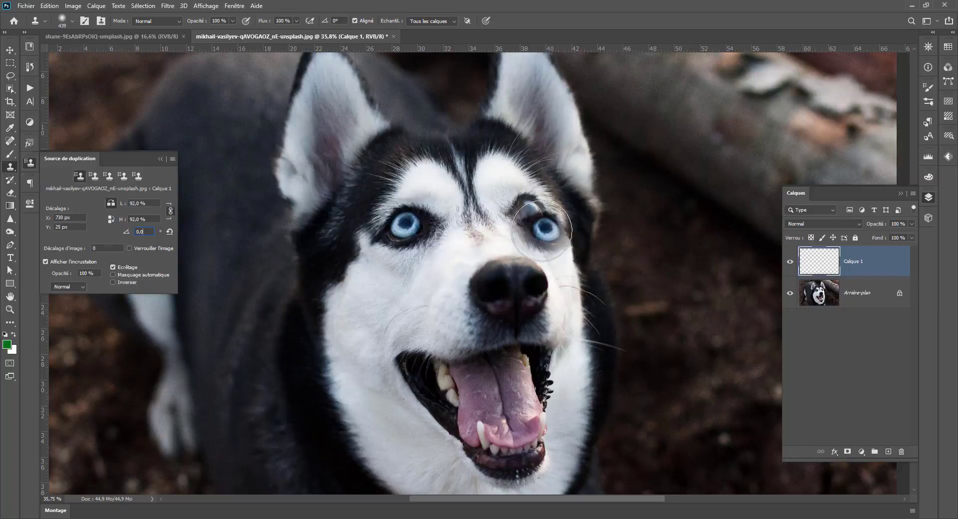
pyautogui.press('Up')
pyautogui.press('Up')
pyautogui.press('Up')
pyautogui.press('Up')
pyautogui.press('Up')
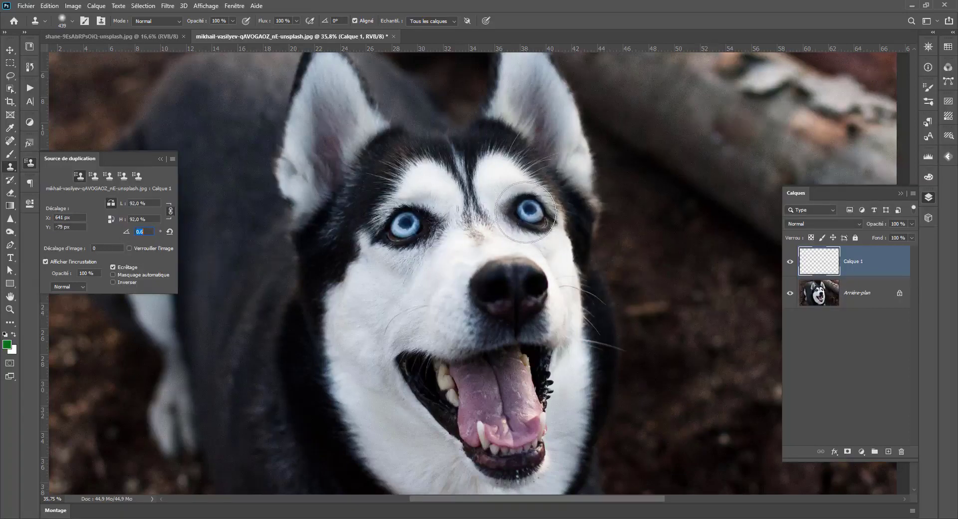
pyautogui.press('Up')
pyautogui.press('Up')
pyautogui.press('Up')
pyautogui.press('Up')
pyautogui.press('Up')
pyautogui.press('Up')
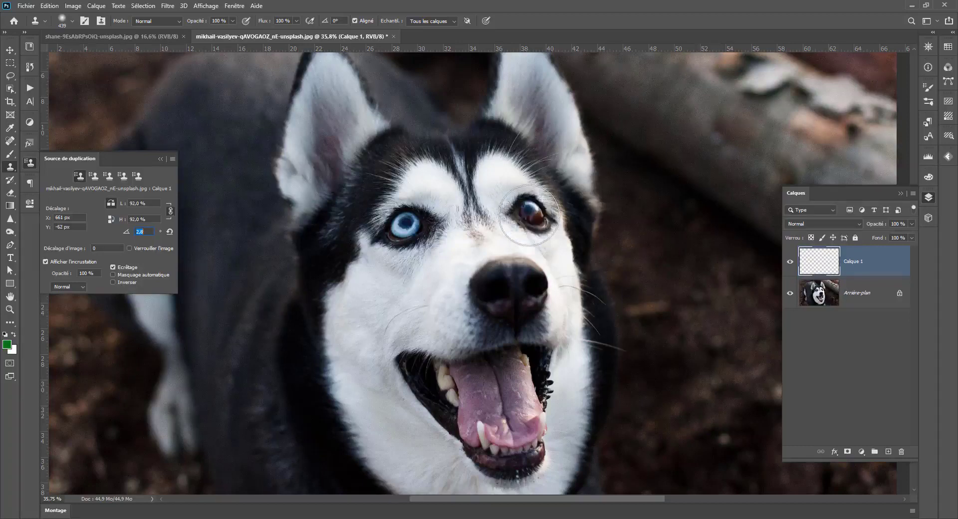
pyautogui.moveTo(529, 214)
pyautogui.mouseDown()
pyautogui.moveTo(535, 222)
pyautogui.moveTo(514, 231)
pyautogui.mouseUp()
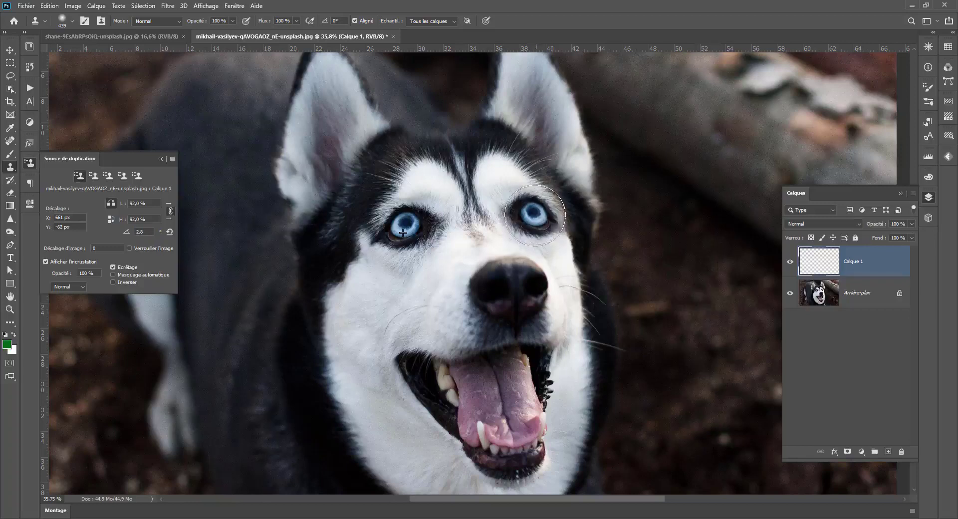
# Nudge the cloned eye into place, close Clone Source, and return to the abdomen photo.
pyautogui.scroll(-5, 514, 232)
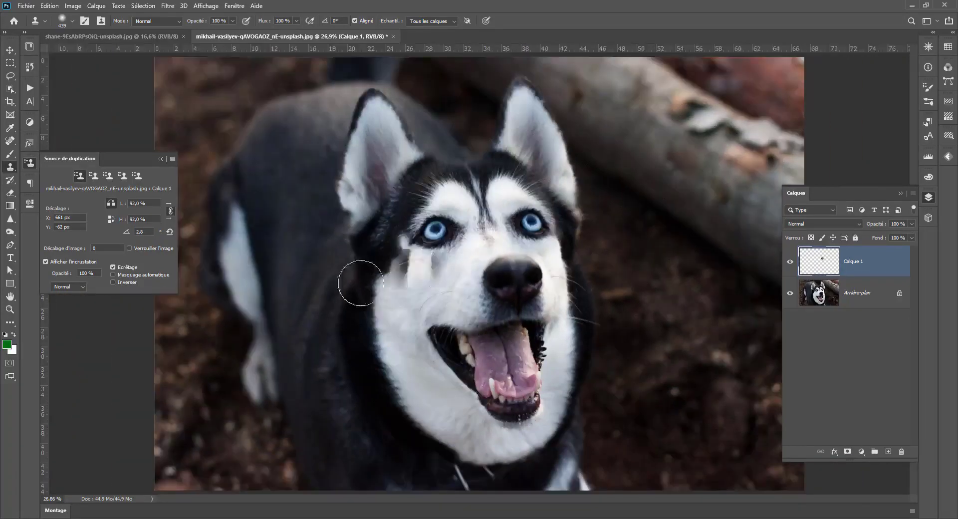
pyautogui.click(10, 64)
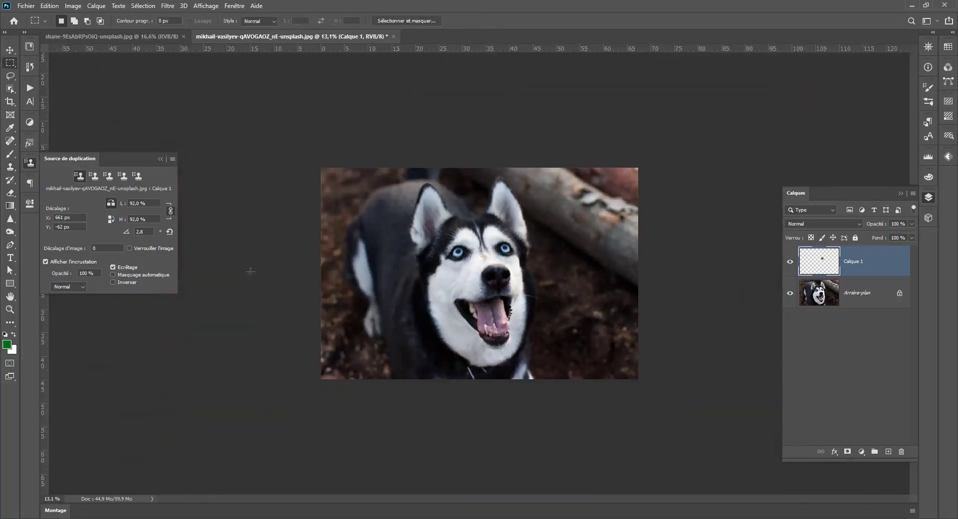
pyautogui.scroll(2, 247, 272)
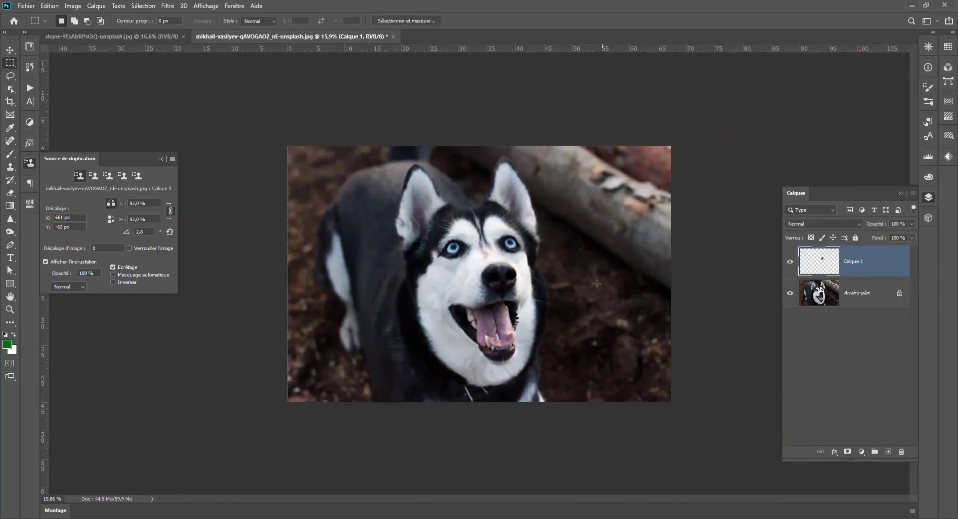
pyautogui.scroll(3, 479, 274)
pyautogui.moveTo(526, 239); pyautogui.dragTo(528, 242)
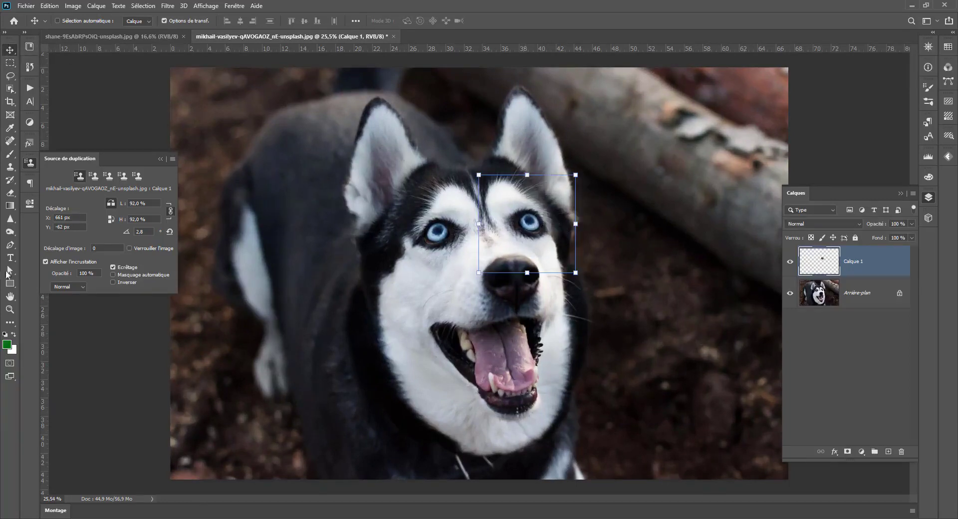
pyautogui.click(24, 162)
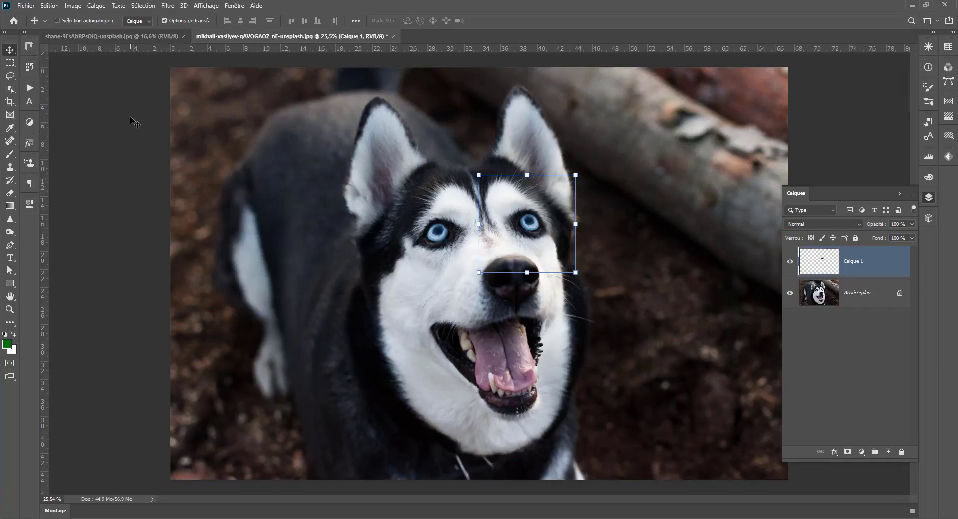
pyautogui.click(110, 36)
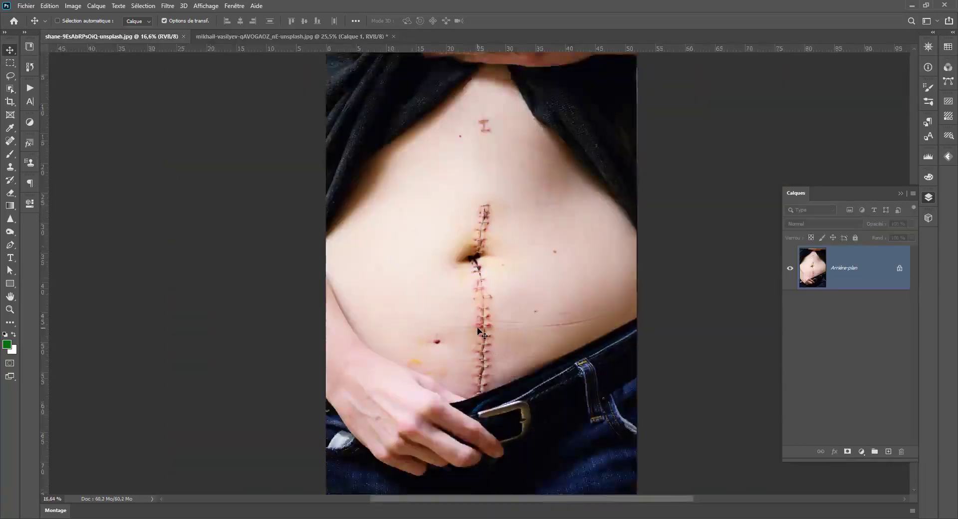
# Frame the upper torso, choose the Spot Healing Brush, and add a new empty layer.
pyautogui.scroll(2, 481, 335)
pyautogui.scroll(1, 481, 335)
pyautogui.moveTo(453, 77); pyautogui.dragTo(397, 405)
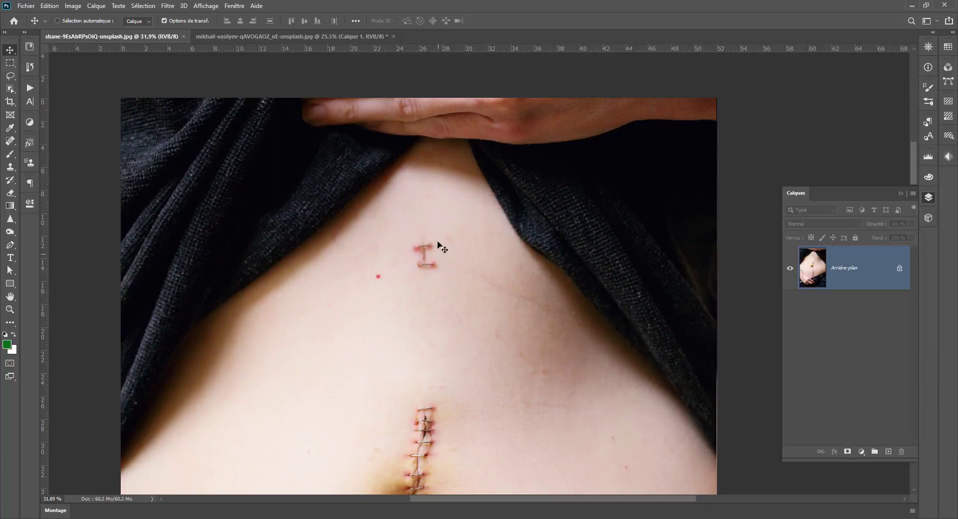
pyautogui.click(6, 144)
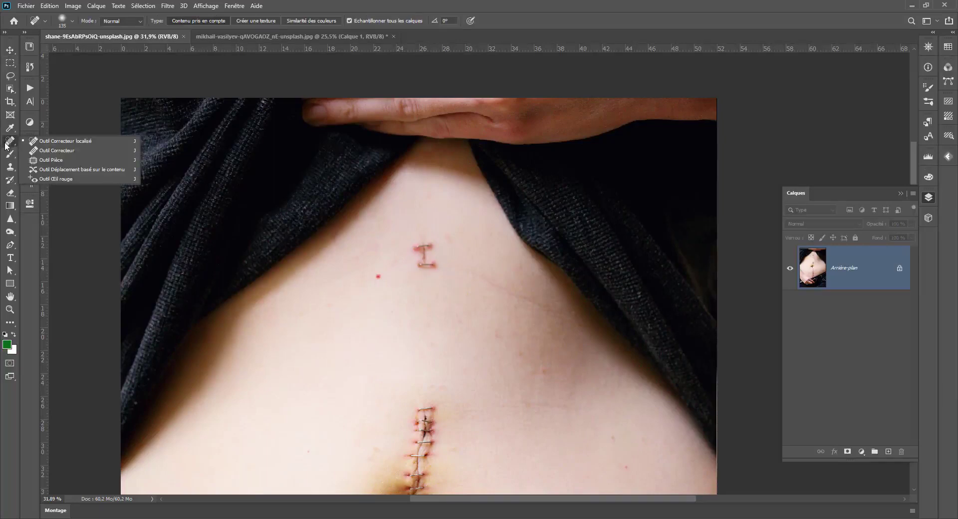
pyautogui.click(55, 143)
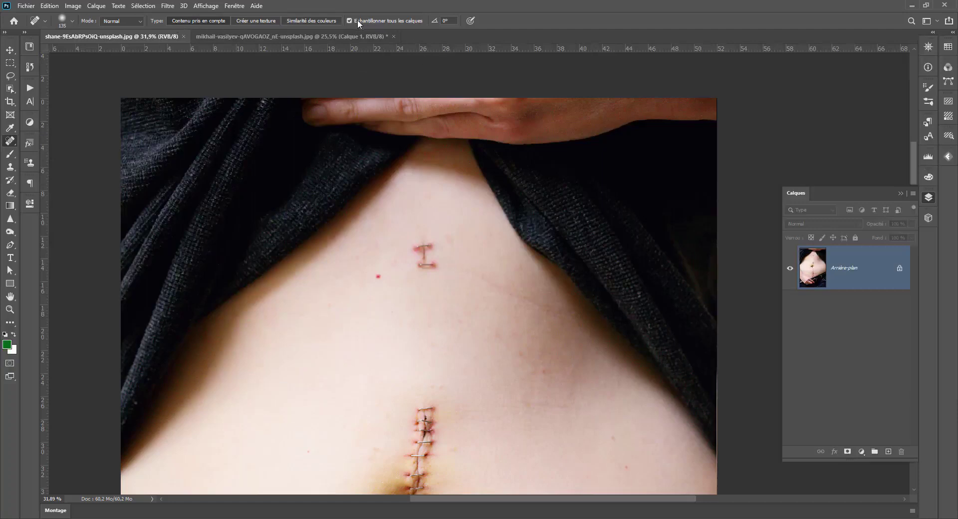
pyautogui.click(888, 452)
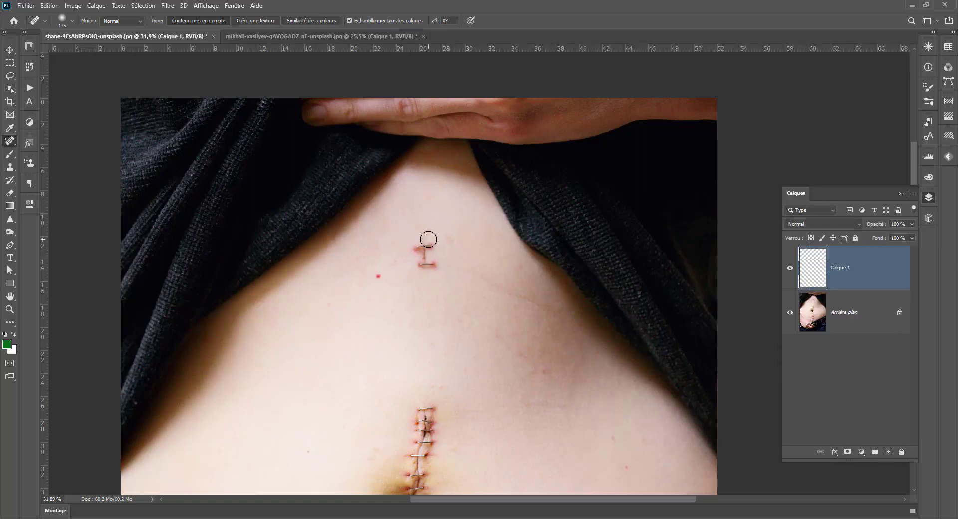
# Enlarge the healing brush to 305 and heal away the staple mark and red dot.
pyautogui.moveTo(428, 239)
pyautogui.mouseDown()
pyautogui.moveTo(449, 239)
pyautogui.moveTo(429, 251)
pyautogui.mouseUp()
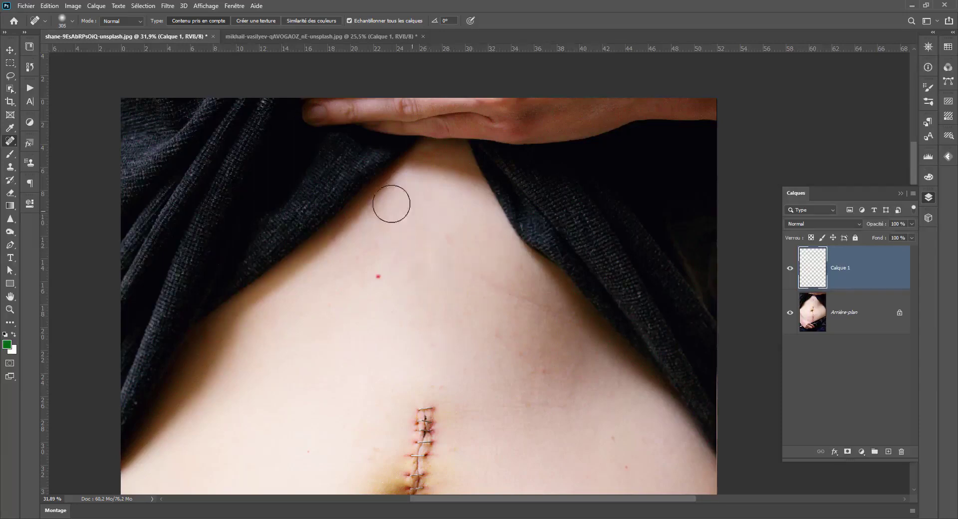
pyautogui.click(376, 276)
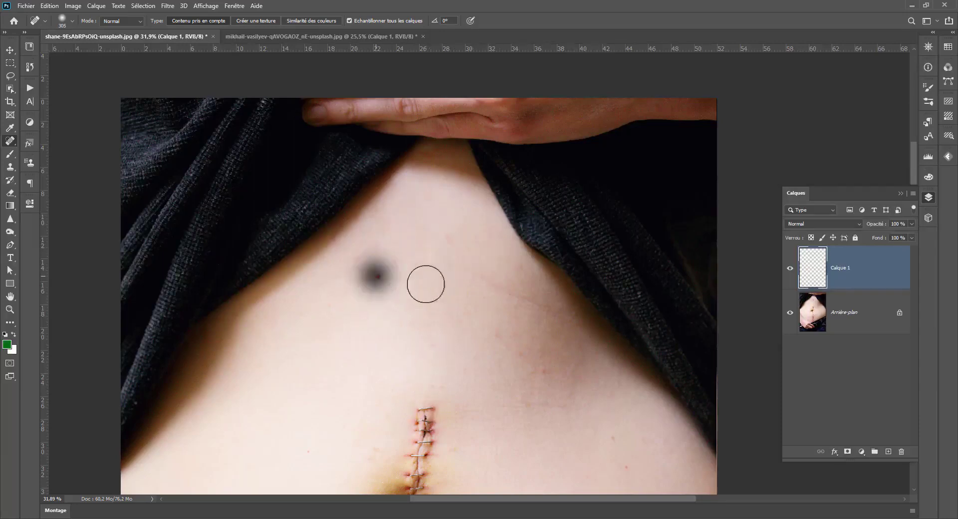
pyautogui.click(385, 278)
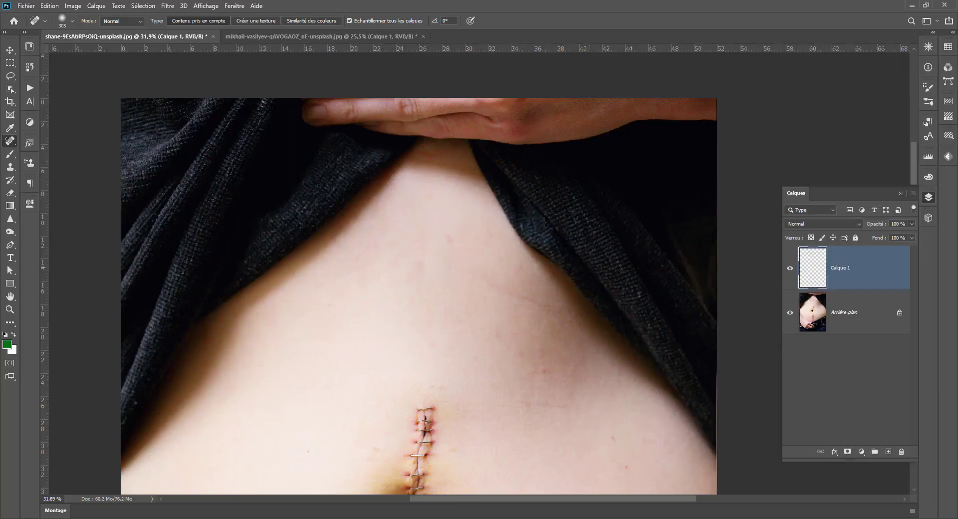
# Center the stapled navel in view and heal the dark mole to its right.
pyautogui.click(790, 269)
pyautogui.click(791, 270)
pyautogui.scroll(4, 443, 312)
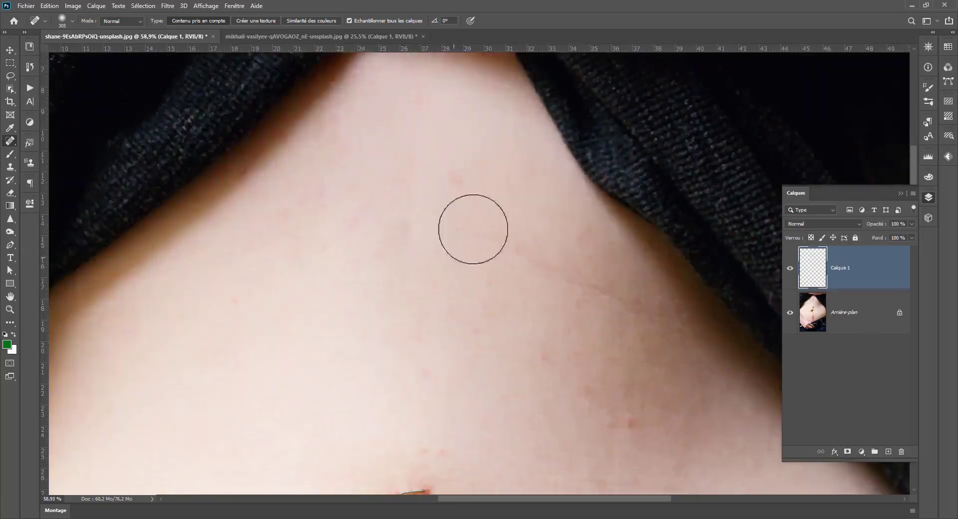
pyautogui.scroll(-3, 381, 261)
pyautogui.scroll(2, 381, 261)
pyautogui.scroll(1, 381, 262)
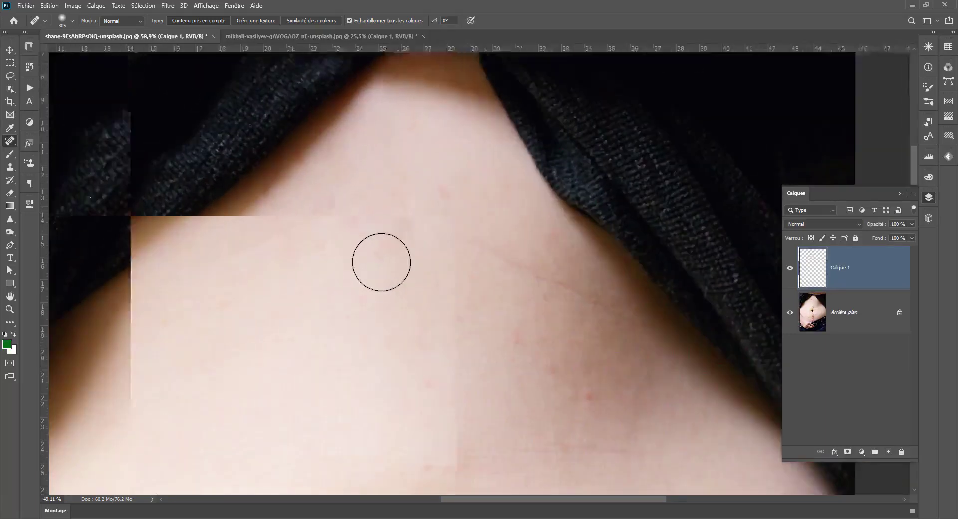
pyautogui.scroll(2, 381, 262)
pyautogui.scroll(-2, 476, 334)
pyautogui.scroll(-2, 476, 328)
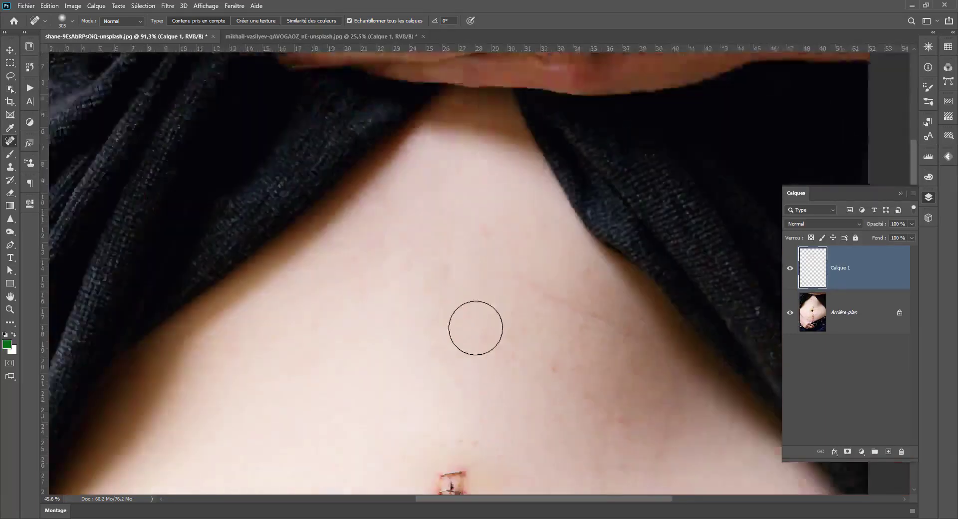
pyautogui.scroll(-2, 475, 328)
pyautogui.moveTo(490, 348); pyautogui.dragTo(456, 188)
pyautogui.moveTo(478, 316); pyautogui.dragTo(485, 197)
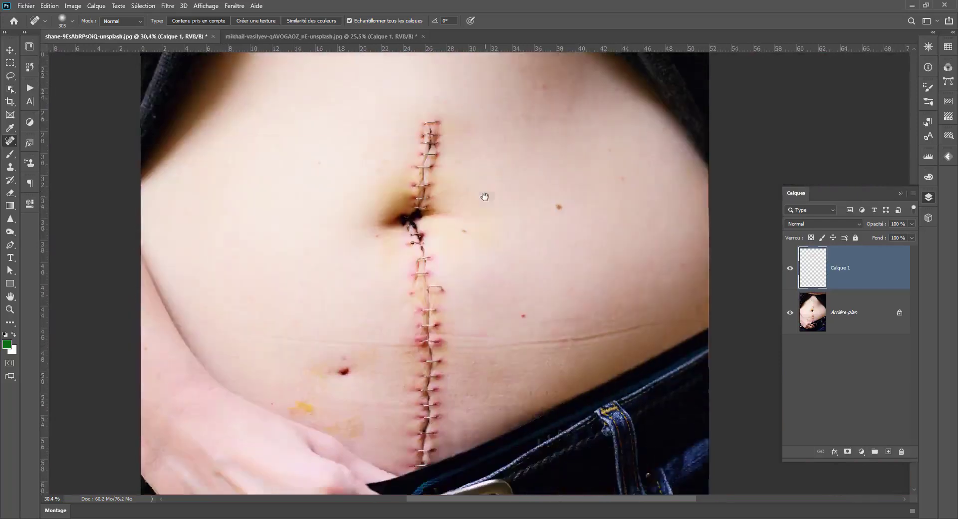
pyautogui.click(558, 205)
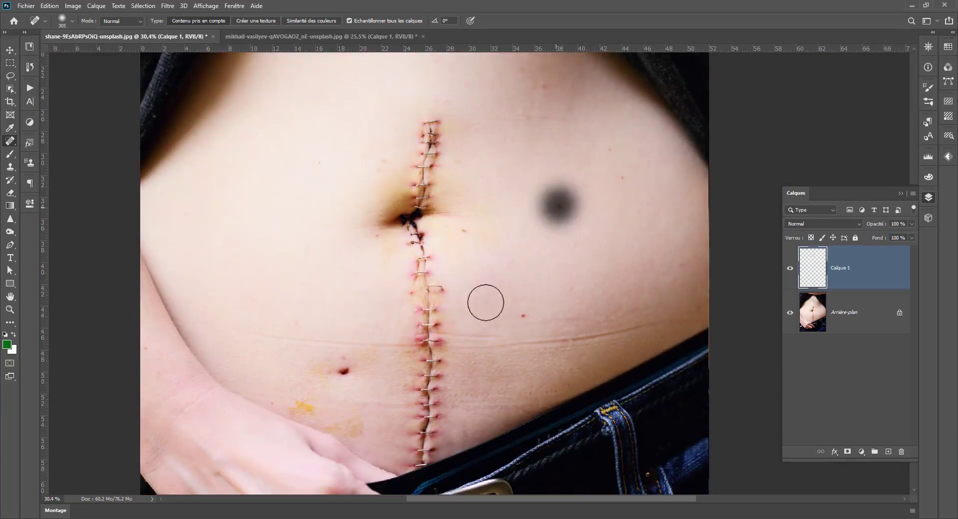
# Shrink the healing brush to 94 px and heal the spots low on the left of the belly.
pyautogui.keyDown('alt'); pyautogui.rightClick(557, 239); pyautogui.keyUp('alt')
pyautogui.moveTo(546, 243); pyautogui.dragTo(539, 252)
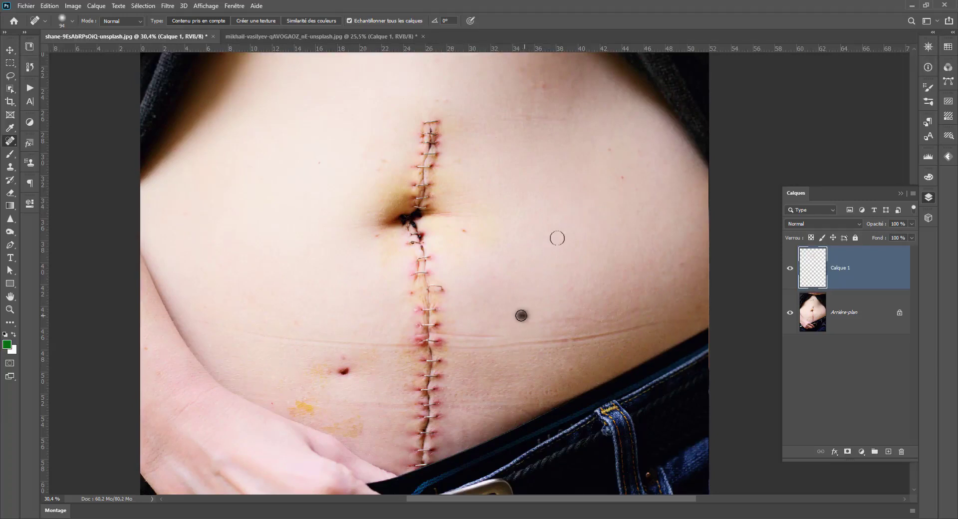
pyautogui.click(343, 372)
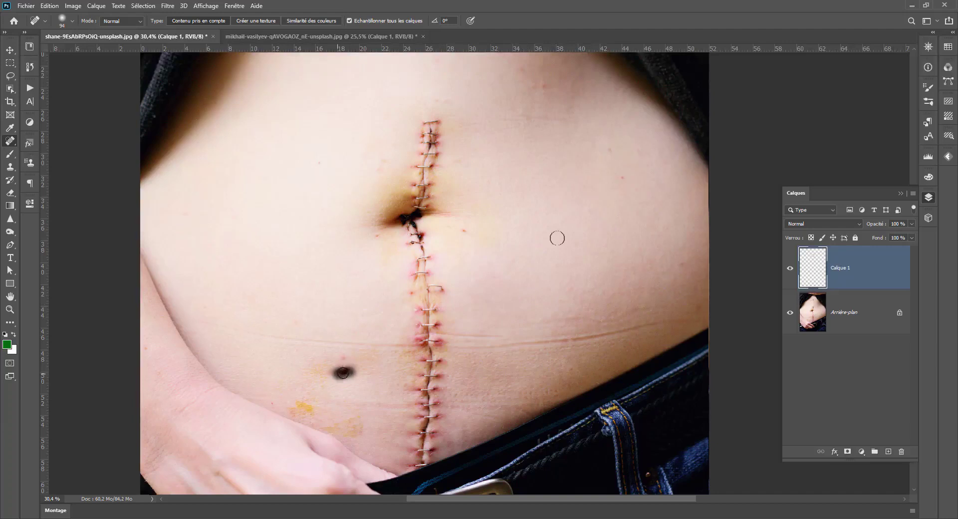
pyautogui.click(344, 359)
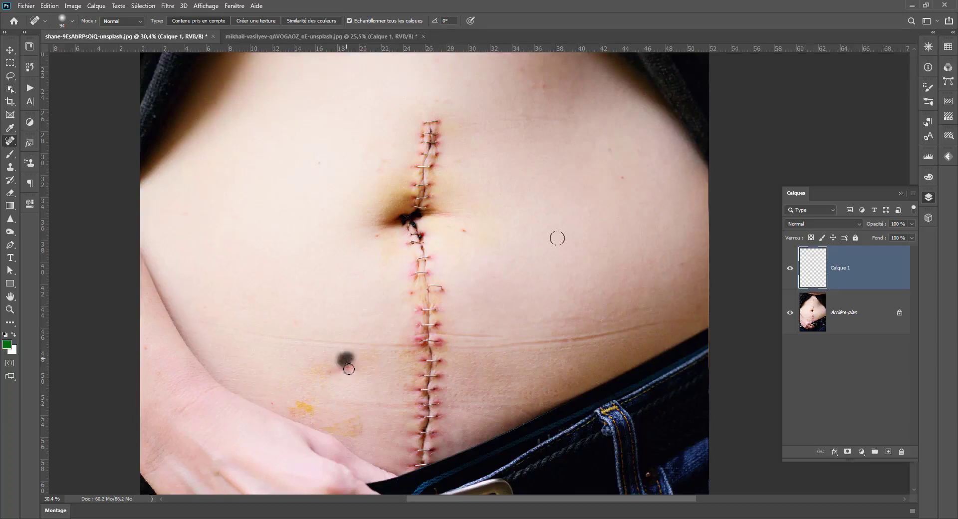
pyautogui.moveTo(348, 369); pyautogui.dragTo(332, 375)
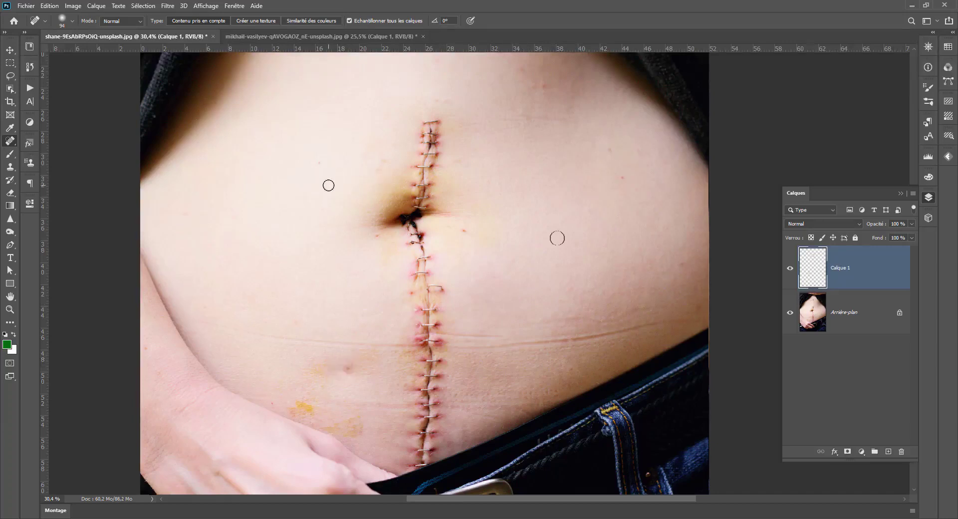
# Choose the Patch tool in Contenu pris en compte mode, sampling all layers.
pyautogui.rightClick(12, 143)
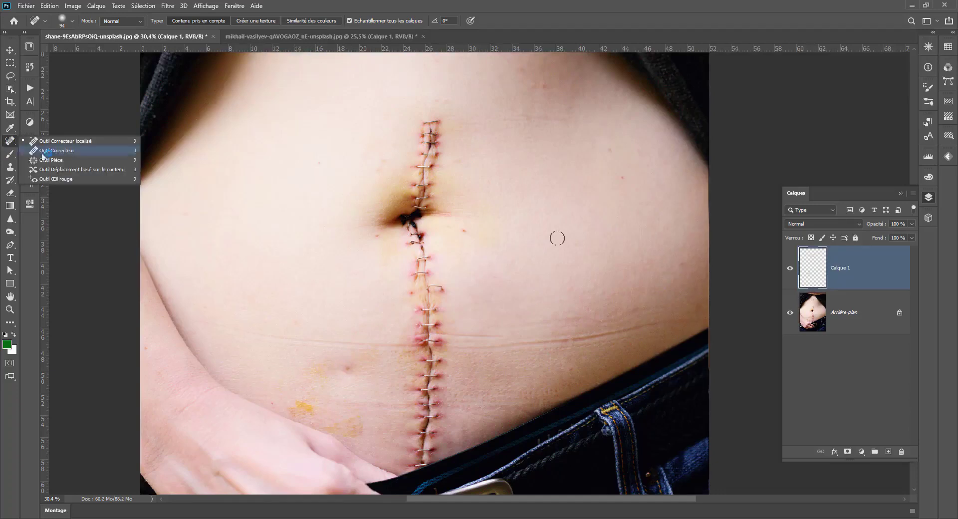
pyautogui.click(49, 162)
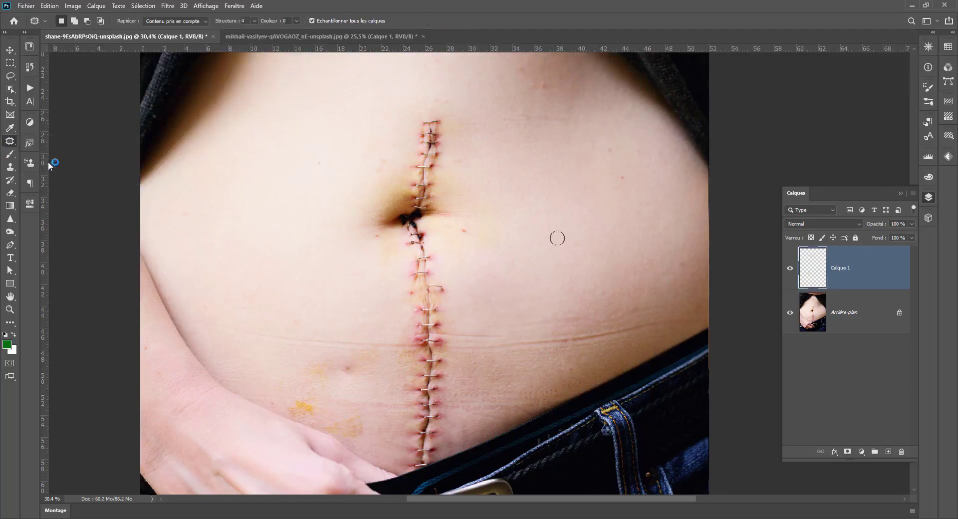
pyautogui.click(161, 21)
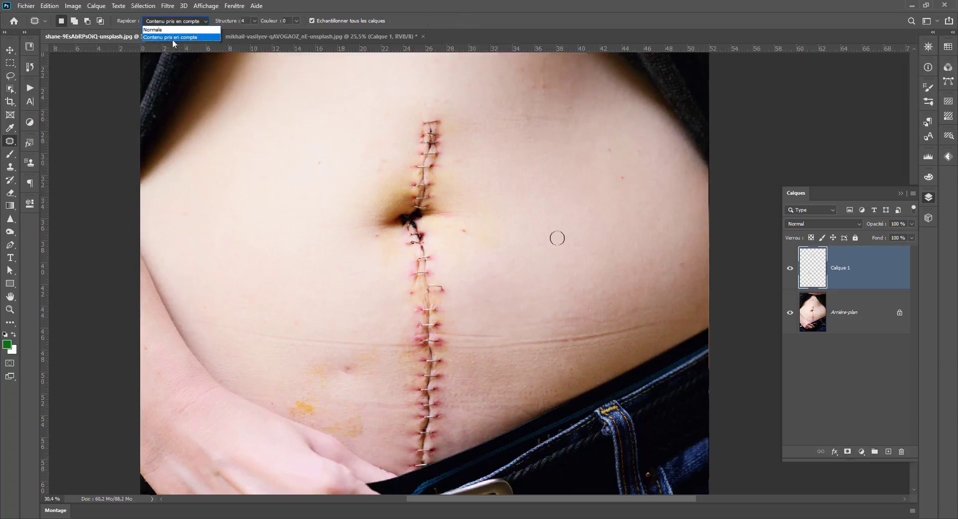
pyautogui.click(313, 20)
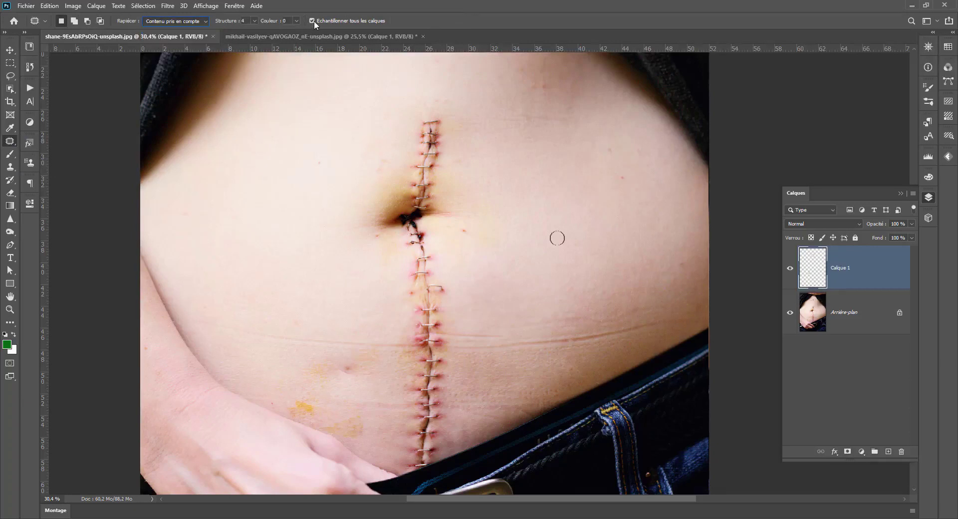
pyautogui.click(313, 21)
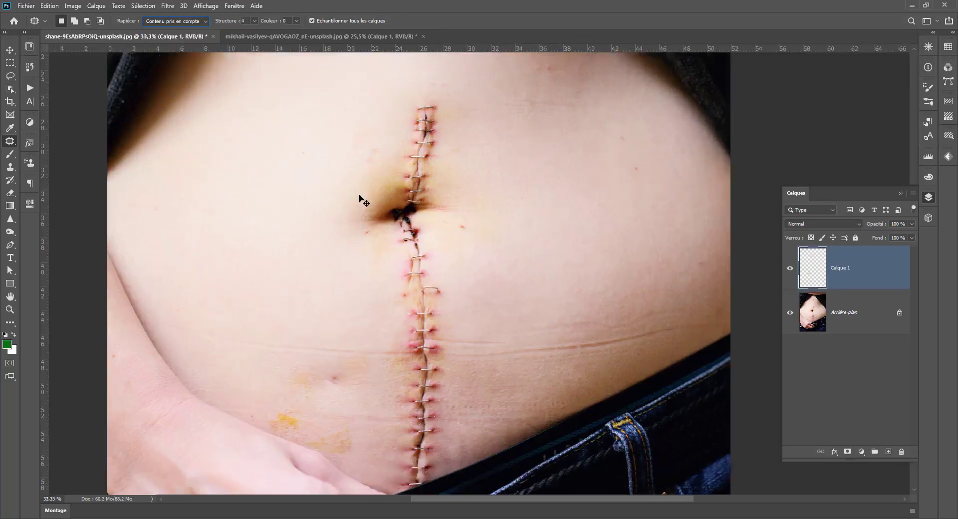
# Trial-patch the stitches above the navel with nearby clean skin, then undo it.
pyautogui.hotkey('ctrl', '-')
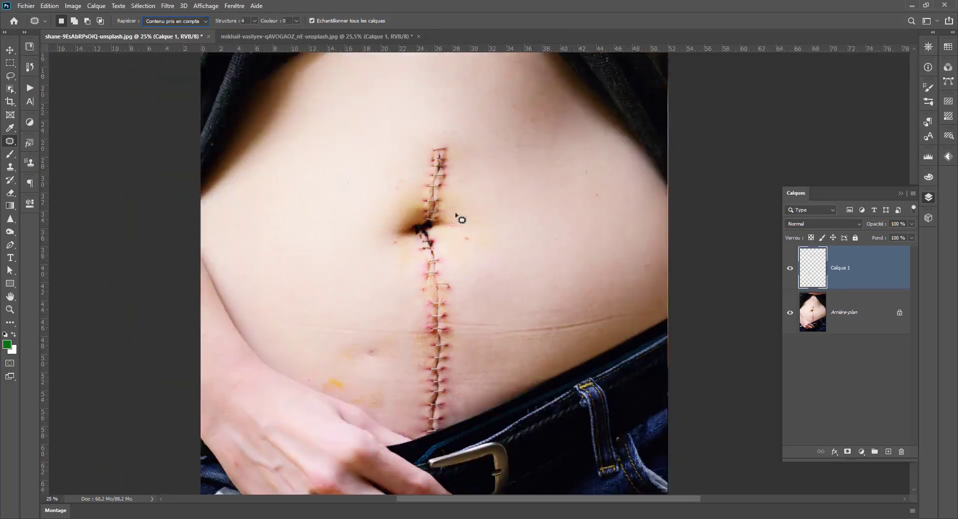
pyautogui.moveTo(444, 135); pyautogui.dragTo(431, 150)
pyautogui.moveTo(438, 226); pyautogui.dragTo(452, 198)
pyautogui.moveTo(454, 155); pyautogui.dragTo(444, 135)
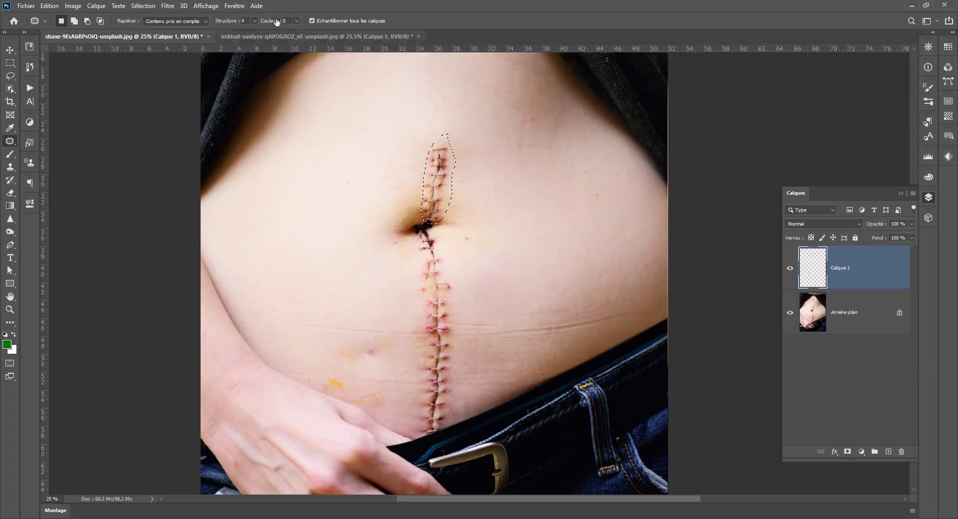
pyautogui.moveTo(424, 207); pyautogui.dragTo(474, 203)
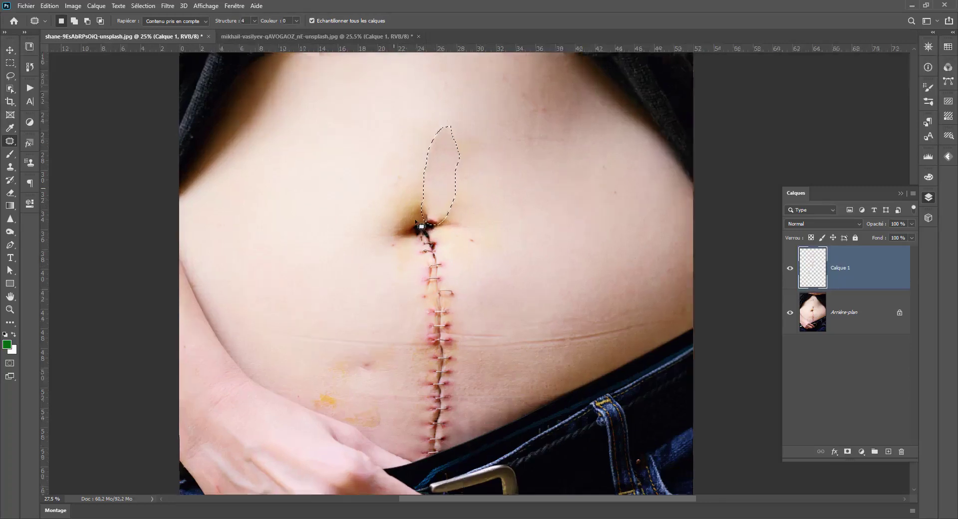
pyautogui.scroll(2, 409, 235)
pyautogui.scroll(-1, 422, 227)
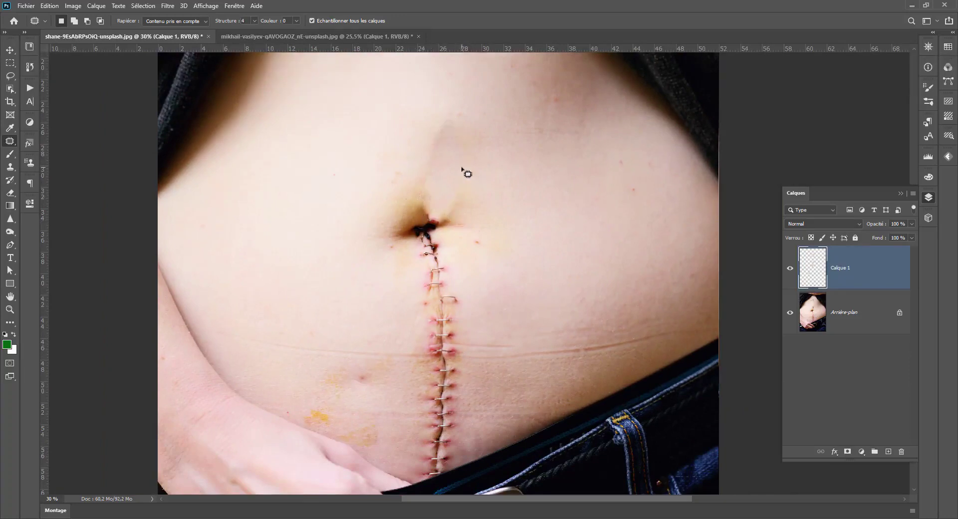
pyautogui.hotkey('ctrl', 'z')
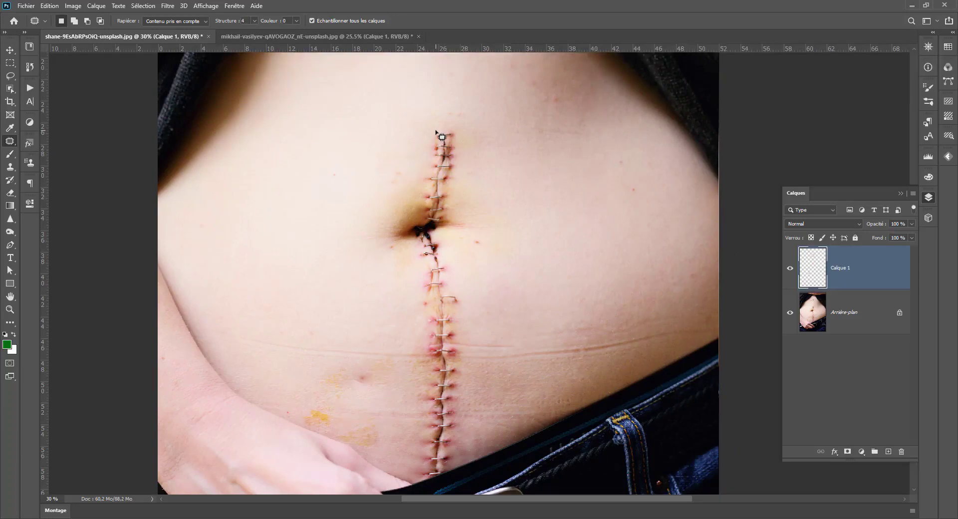
# Set patch Structure 7 and Couleur 10, test a patch on the top stitches, then undo it.
pyautogui.moveTo(436, 133)
pyautogui.mouseDown()
pyautogui.moveTo(423, 223)
pyautogui.moveTo(456, 160)
pyautogui.moveTo(454, 125)
pyautogui.mouseUp()
pyautogui.click(300, 21)
pyautogui.click(254, 21)
pyautogui.moveTo(427, 208); pyautogui.dragTo(398, 216)
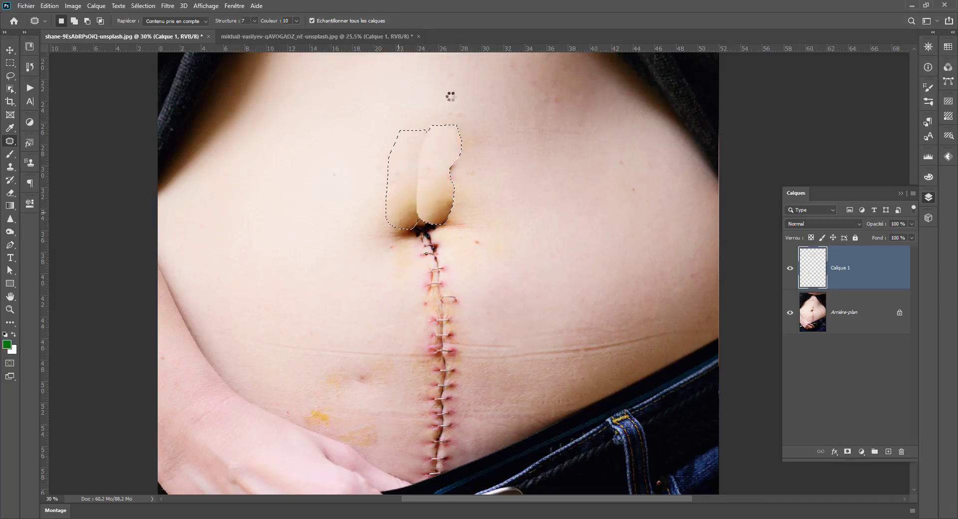
pyautogui.hotkey('ctrl', 'd')
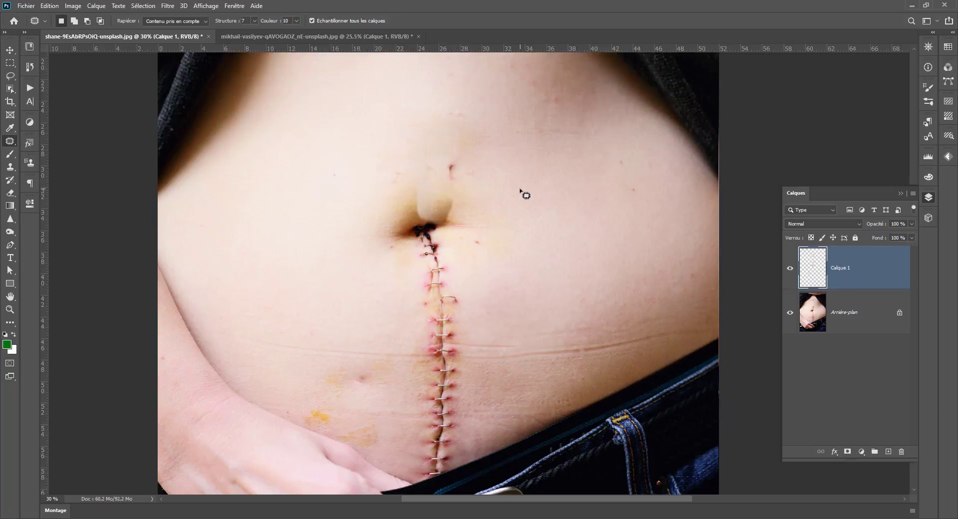
pyautogui.hotkey('ctrl', 'z')
pyautogui.hotkey('ctrl', 'z')
# Hide Calque 1, add empty Calque 2 above Arrière-plan, and drop the selection.
pyautogui.click(791, 271)
pyautogui.click(848, 312)
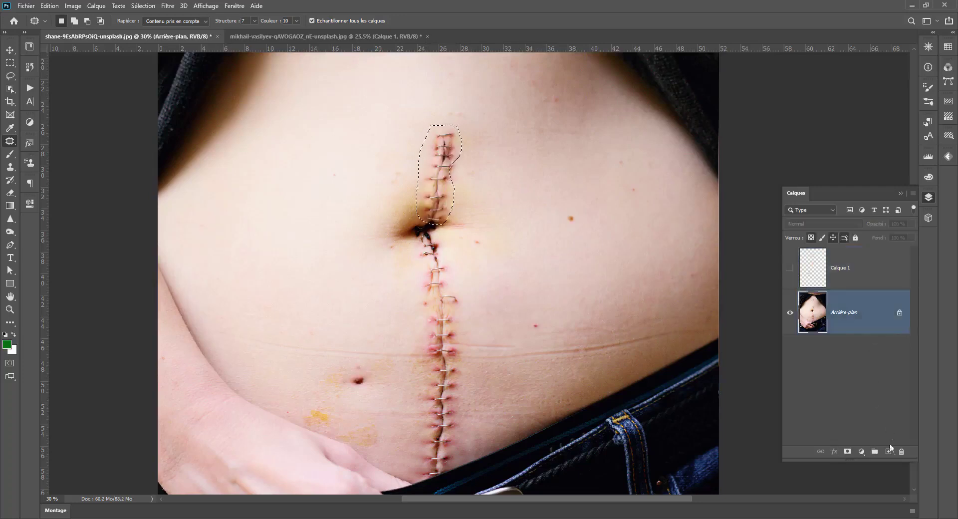
pyautogui.click(888, 451)
pyautogui.hotkey('ctrl', 'd')
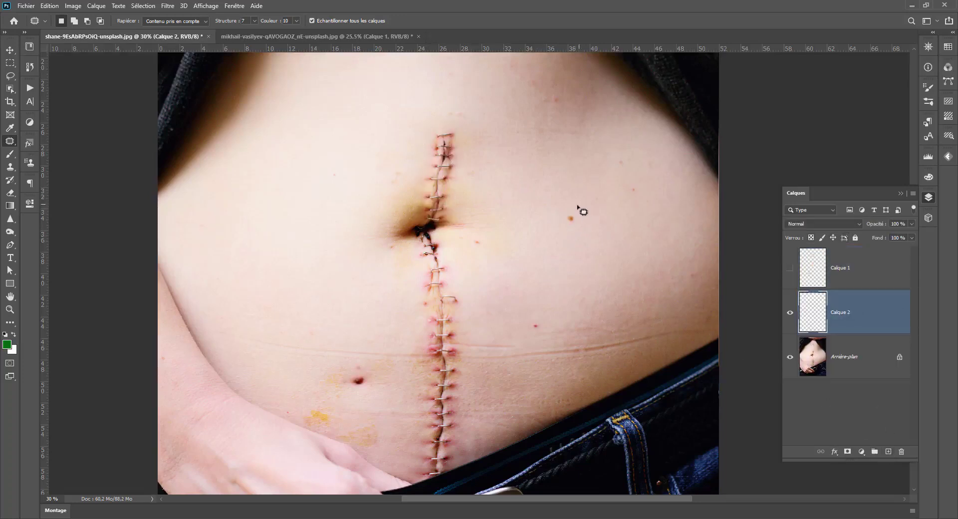
# Outline a couple of skin spots, then show Calque 1 and delete the empty Calque 2.
pyautogui.moveTo(571, 224); pyautogui.dragTo(554, 206)
pyautogui.moveTo(359, 360)
pyautogui.mouseDown()
pyautogui.moveTo(352, 383)
pyautogui.moveTo(368, 362)
pyautogui.moveTo(307, 375)
pyautogui.mouseUp()
pyautogui.click(790, 268)
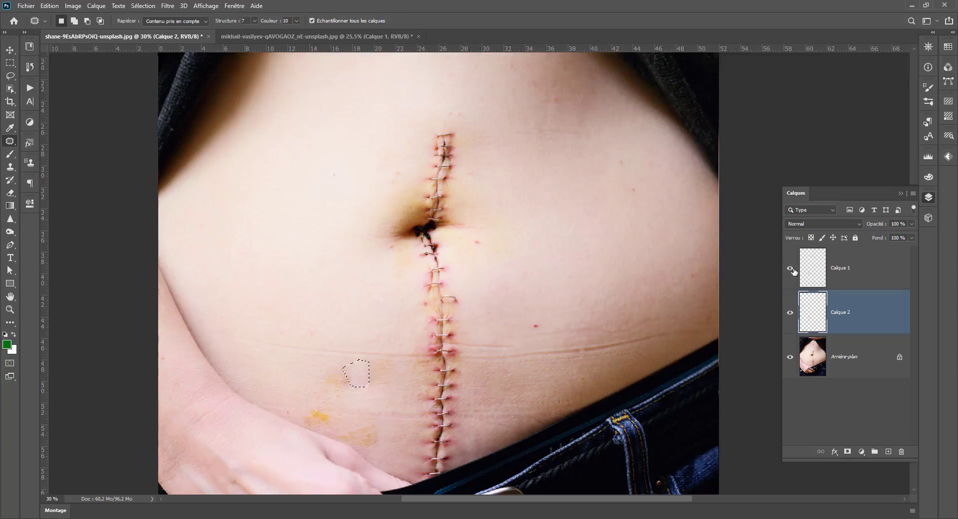
pyautogui.click(900, 452)
pyautogui.click(451, 195)
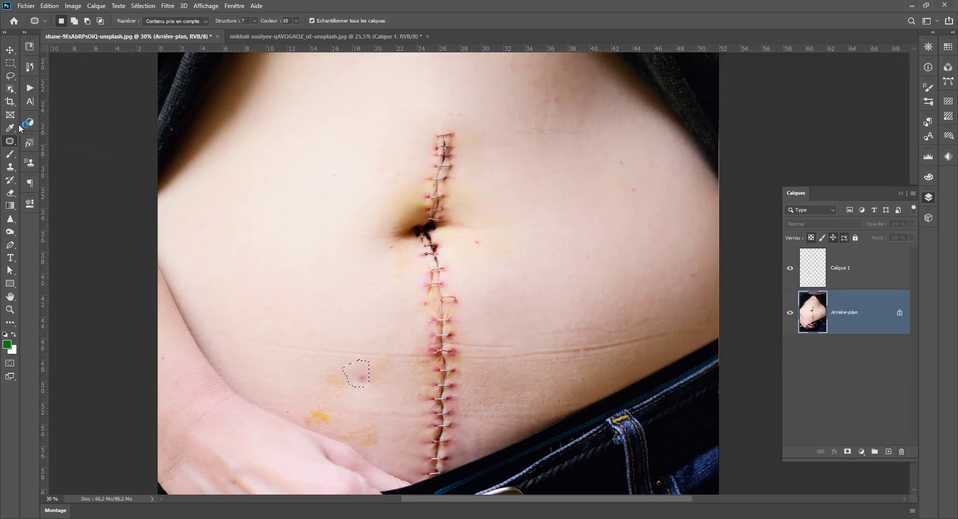
# Switch back to the Spot Healing Brush sized at 321 px.
pyautogui.rightClick(10, 142)
pyautogui.click(65, 143)
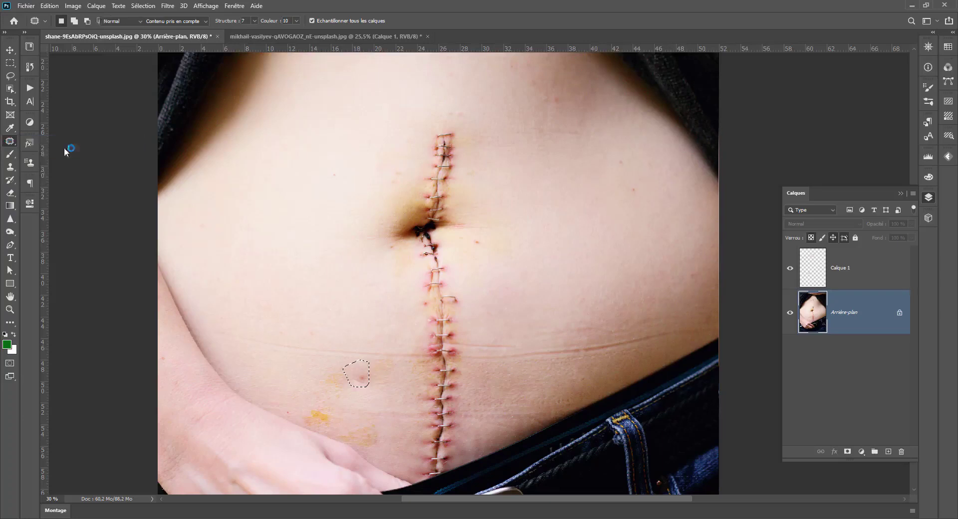
pyautogui.moveTo(460, 149); pyautogui.dragTo(483, 156)
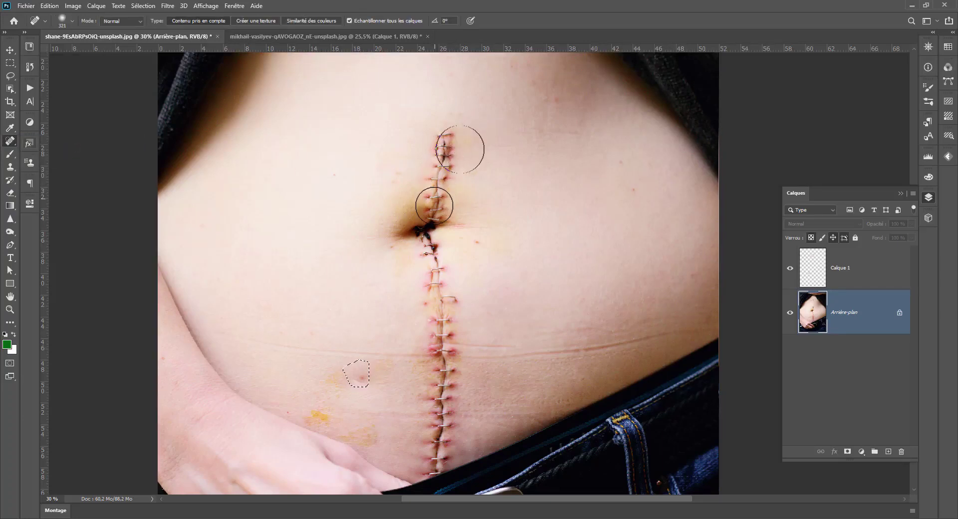
# Heal the staple line above the navel, undo those strokes, and select Calque 1.
pyautogui.hotkey('ctrl', '+')
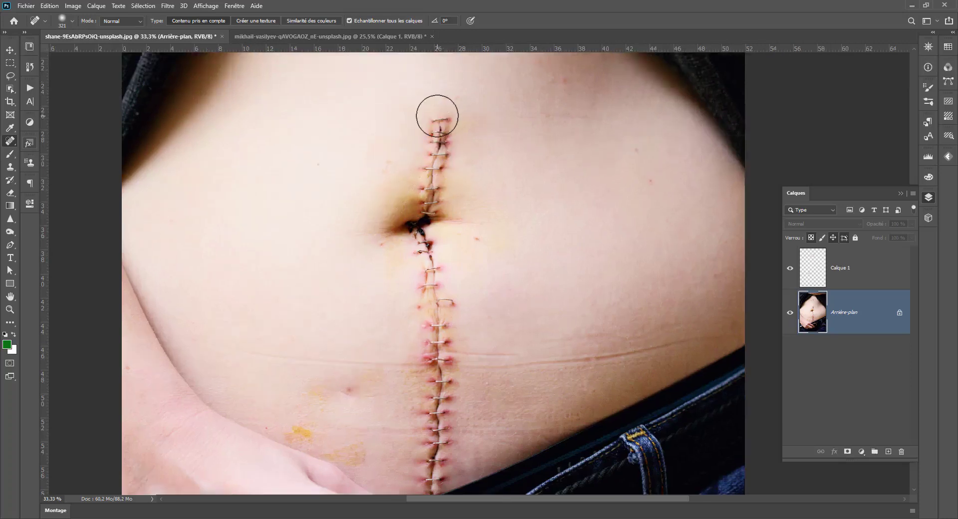
pyautogui.moveTo(437, 116); pyautogui.dragTo(431, 218)
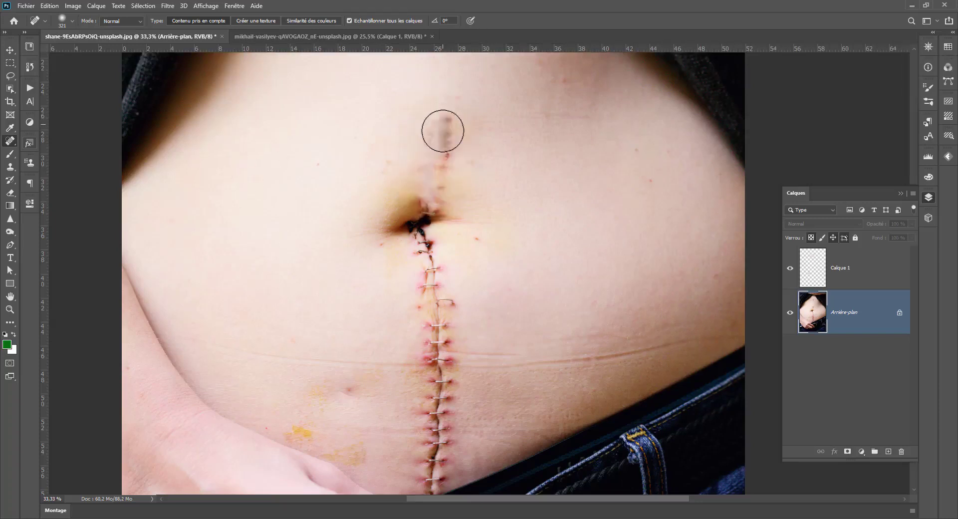
pyautogui.moveTo(446, 131); pyautogui.dragTo(442, 172)
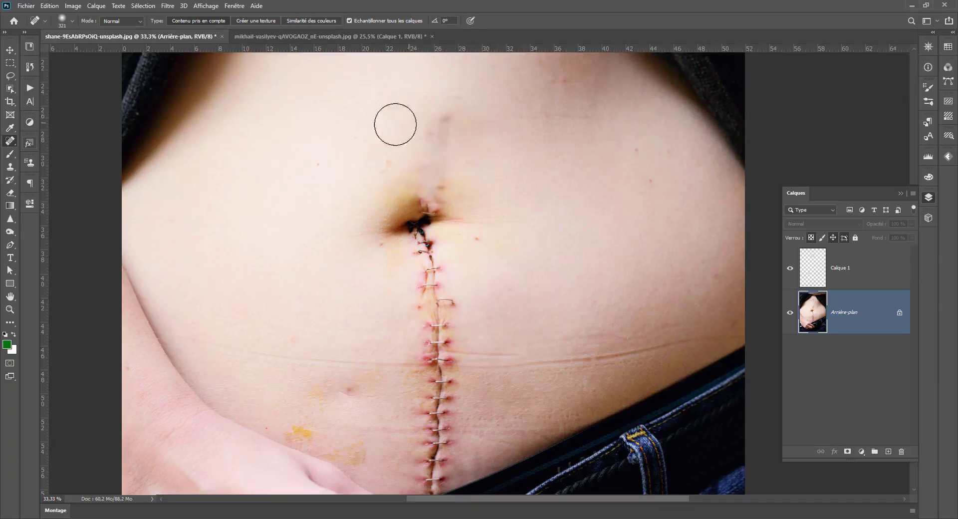
pyautogui.moveTo(449, 125); pyautogui.dragTo(431, 138)
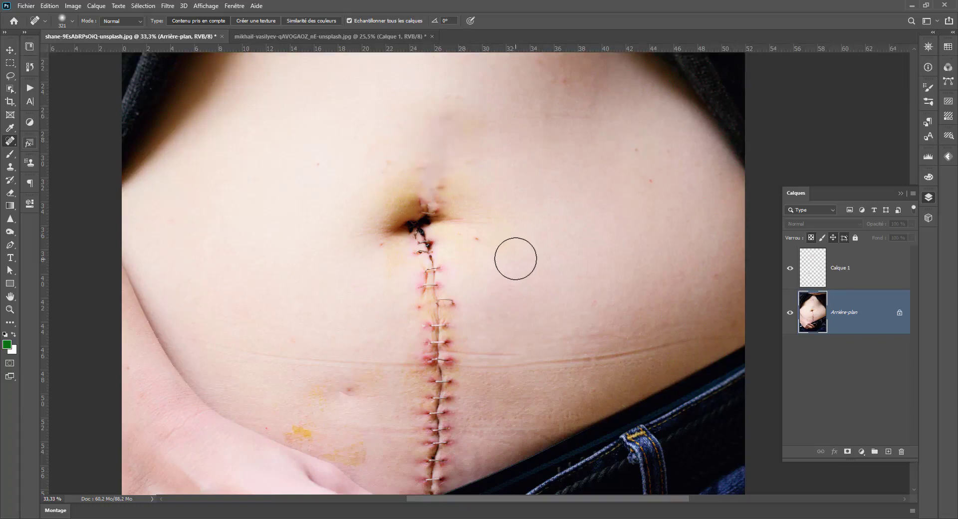
pyautogui.hotkey('ctrl', 'z')
pyautogui.hotkey('ctrl', 'z')
pyautogui.hotkey('ctrl', 'z')
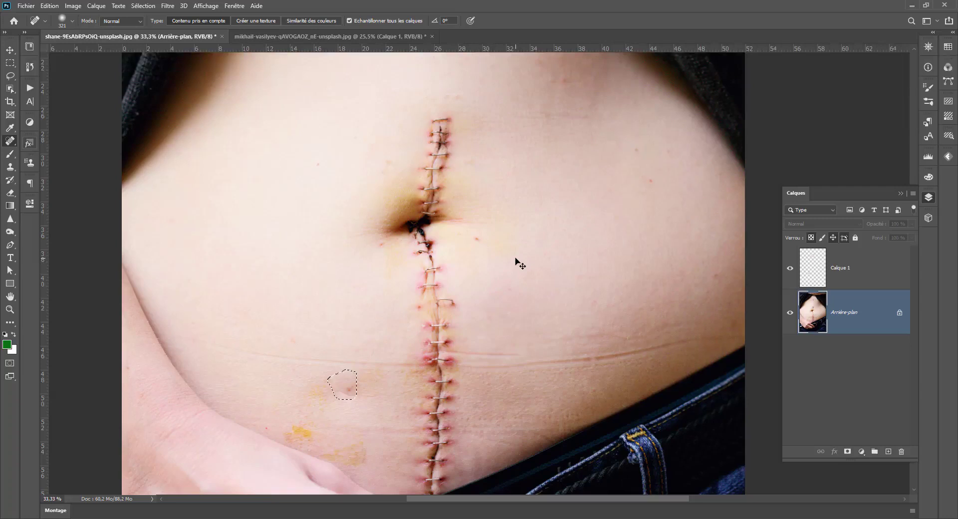
pyautogui.hotkey('ctrl', 'z')
pyautogui.hotkey('ctrl', 'z')
pyautogui.click(860, 261)
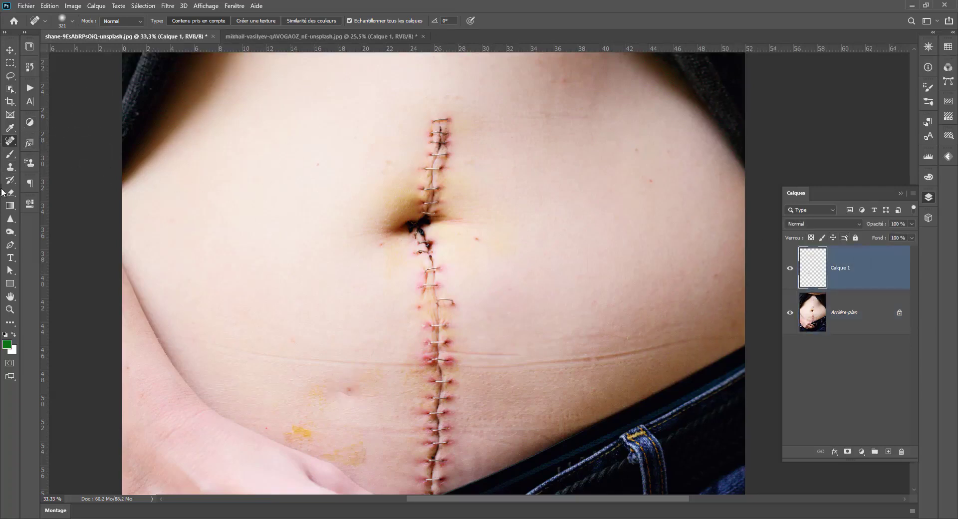
pyautogui.click(10, 167)
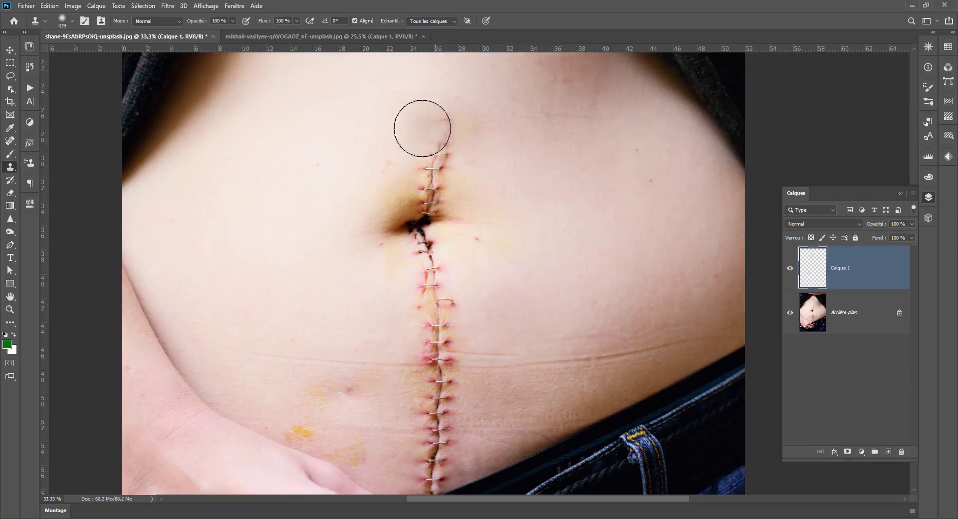
pyautogui.moveTo(435, 121); pyautogui.dragTo(436, 133)
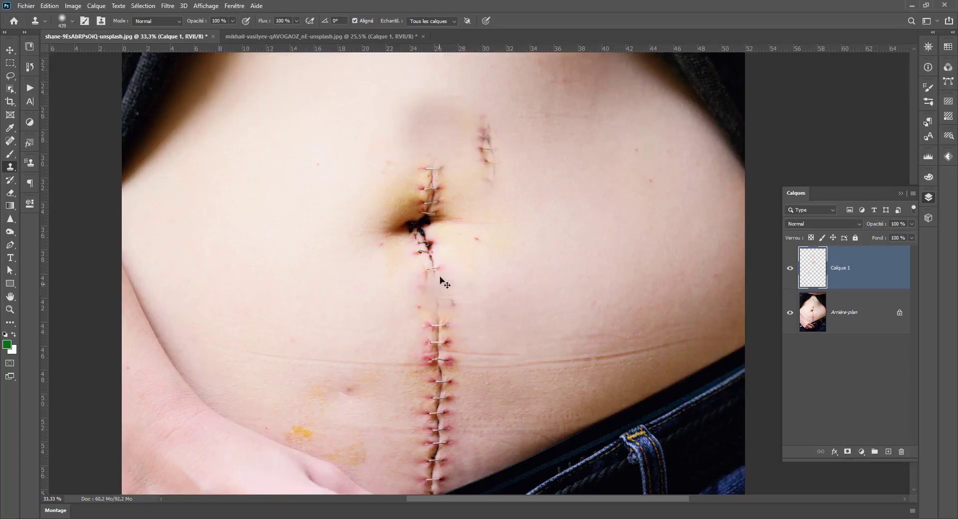
pyautogui.hotkey('ctrl', 'z')
pyautogui.click(434, 129)
pyautogui.hotkey('ctrl', 'z')
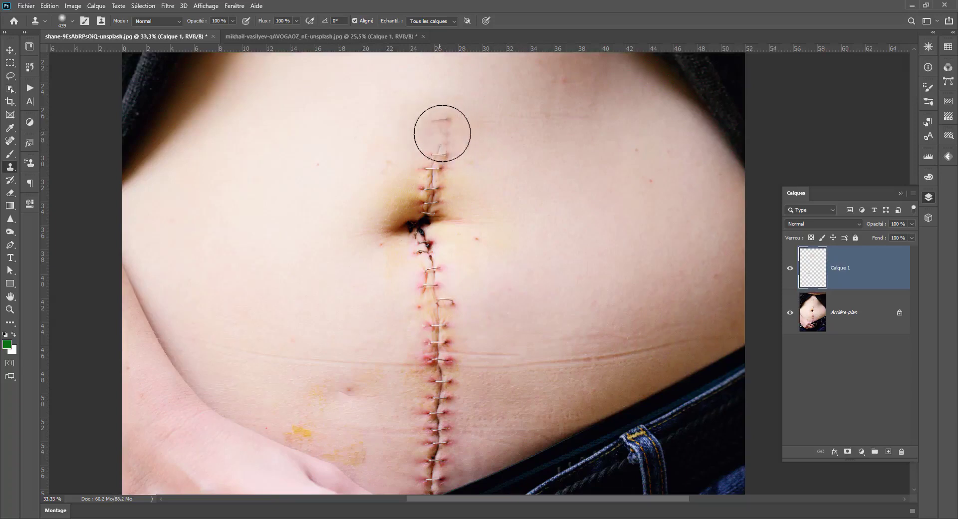
pyautogui.moveTo(398, 140); pyautogui.dragTo(423, 126)
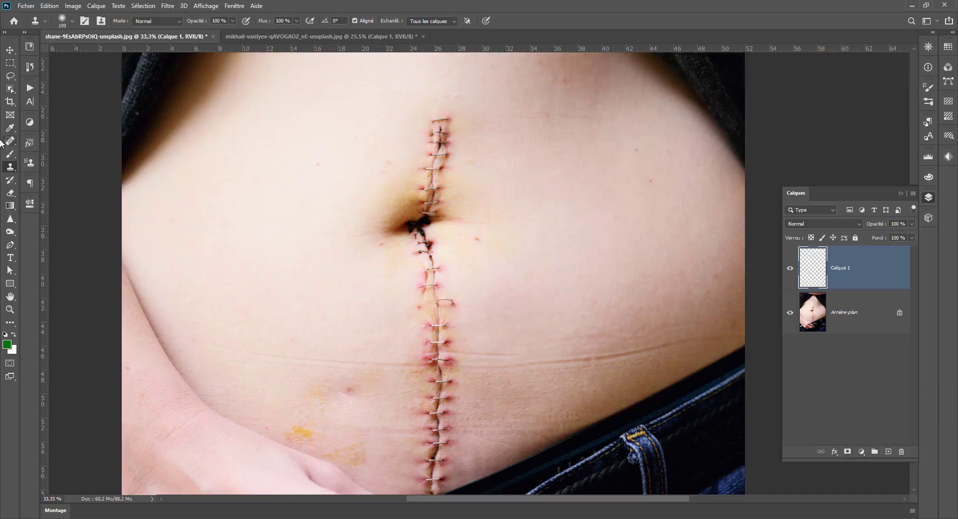
pyautogui.scroll(5, 364, 195)
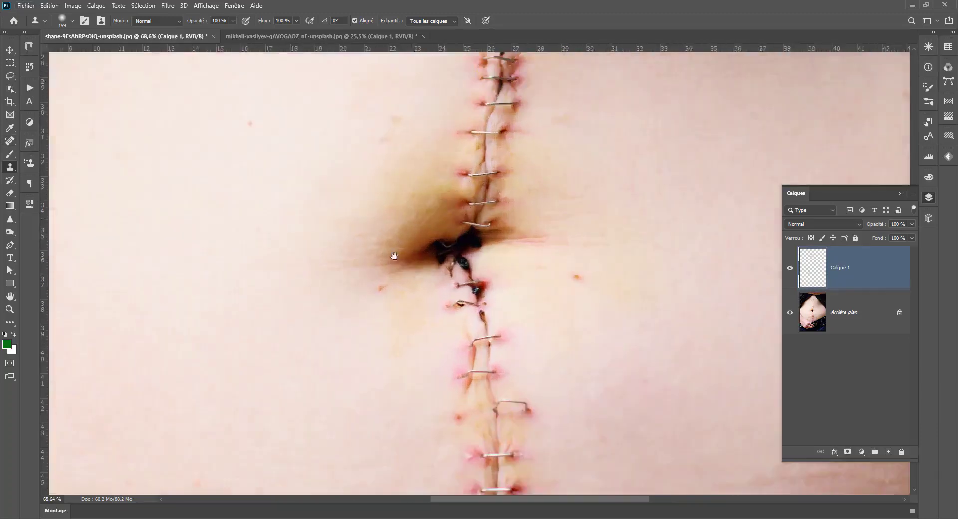
# Pick the Spot Healing Brush at 88 px and recentre the navel and staples in view.
pyautogui.scroll(2, 394, 299)
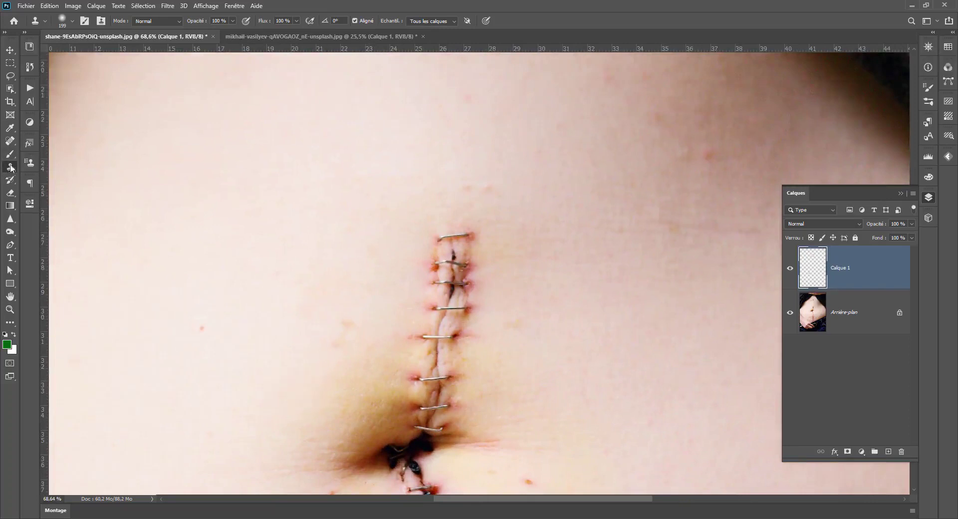
pyautogui.click(10, 140)
pyautogui.moveTo(487, 235)
pyautogui.mouseDown()
pyautogui.moveTo(448, 244)
pyautogui.moveTo(474, 233)
pyautogui.moveTo(438, 234)
pyautogui.mouseUp()
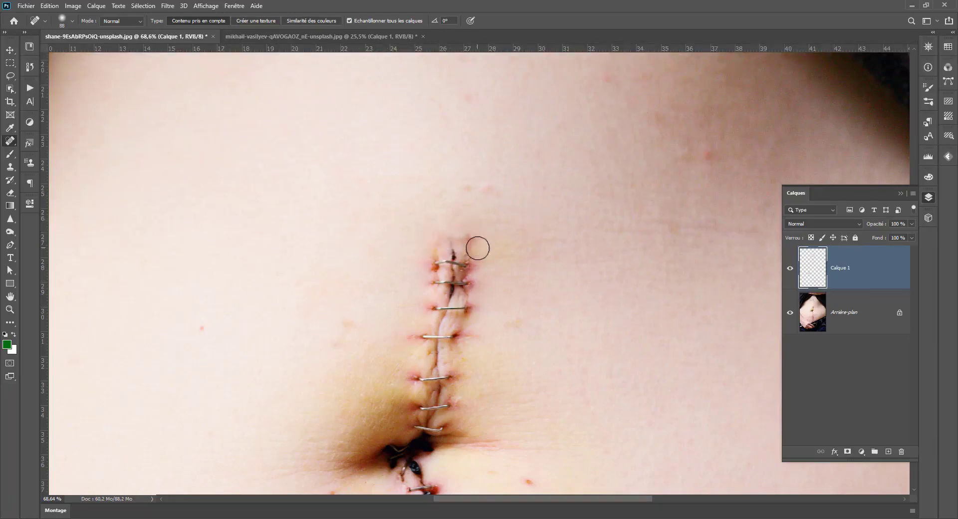
pyautogui.scroll(-1, 462, 306)
pyautogui.scroll(-1, 465, 308)
pyautogui.scroll(-1, 464, 308)
pyautogui.scroll(-1, 462, 304)
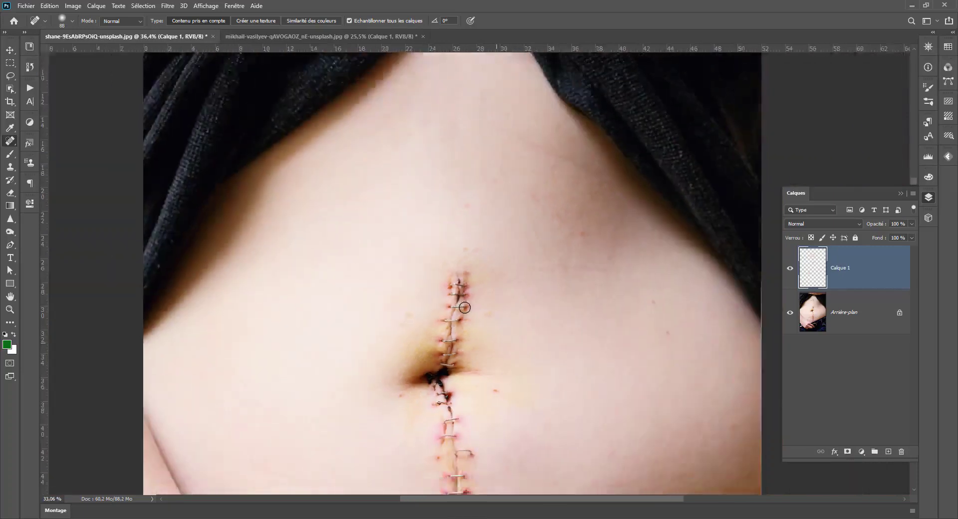
pyautogui.moveTo(524, 323)
pyautogui.mouseDown()
pyautogui.moveTo(501, 267)
pyautogui.moveTo(496, 214)
pyautogui.mouseUp()
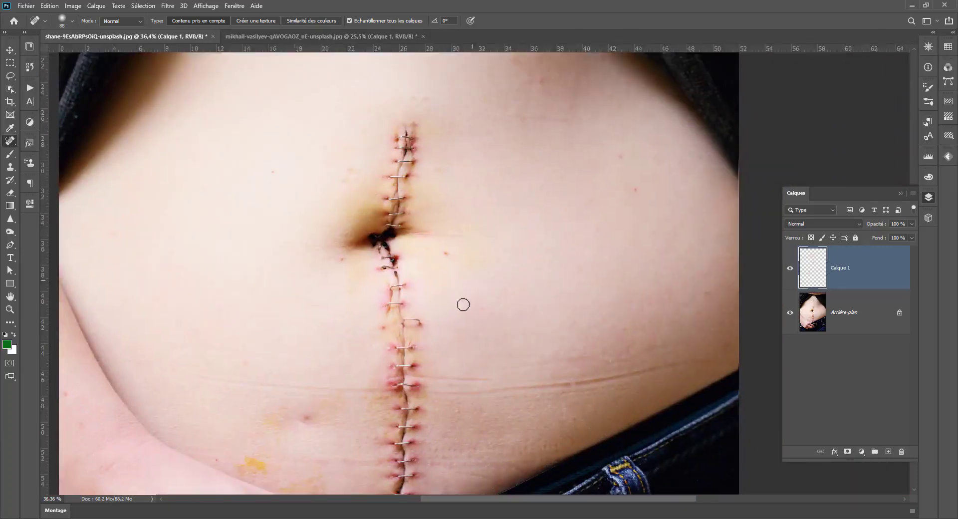
# Zoom out, hide Calque 1, and select the Arrière-plan background layer.
pyautogui.scroll(-1, 457, 332)
pyautogui.scroll(-1, 449, 362)
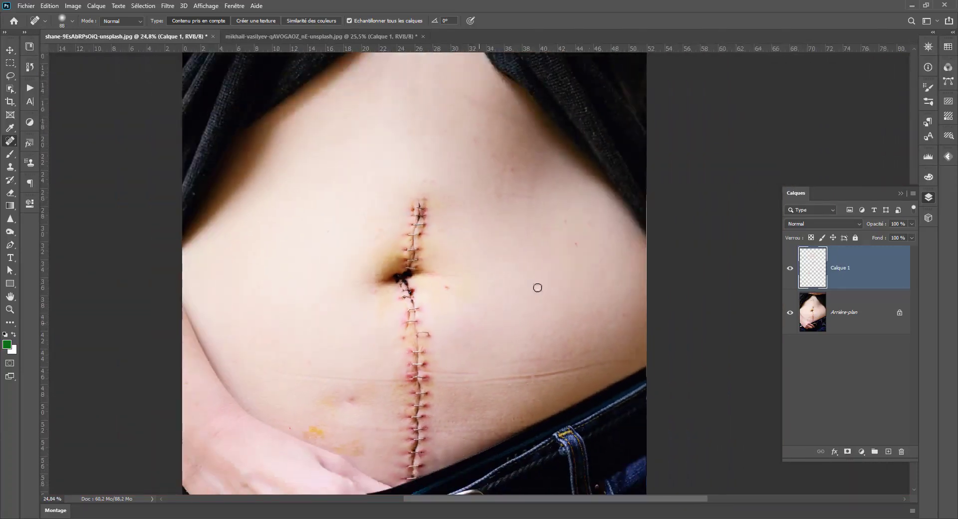
pyautogui.click(792, 273)
pyautogui.click(835, 312)
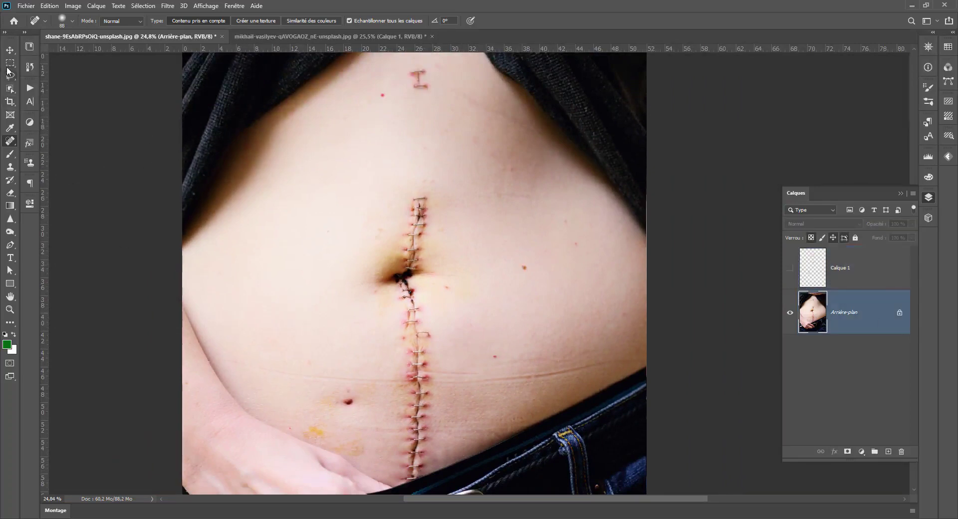
# Marquee-select the upper stitch line and add a second rectangle over the stitches below the navel.
pyautogui.click(8, 66)
pyautogui.moveTo(399, 190); pyautogui.dragTo(441, 273)
pyautogui.click(391, 303)
pyautogui.hotkey('ctrl', 'z')
pyautogui.moveTo(391, 281); pyautogui.dragTo(436, 484)
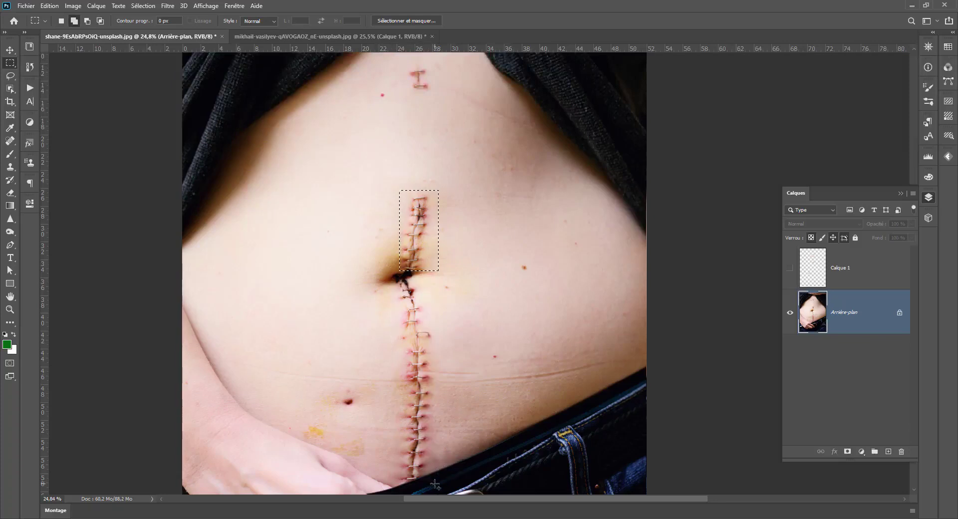
pyautogui.click(50, 5)
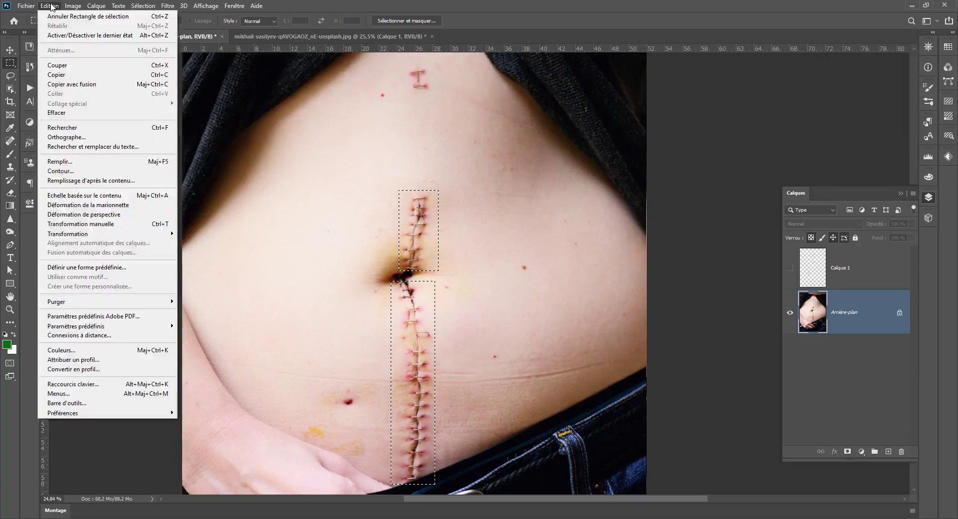
# Content-Aware Fill the stitches, T-shaped mark and two red spots onto new layer Arrière-plan copie.
pyautogui.click(68, 181)
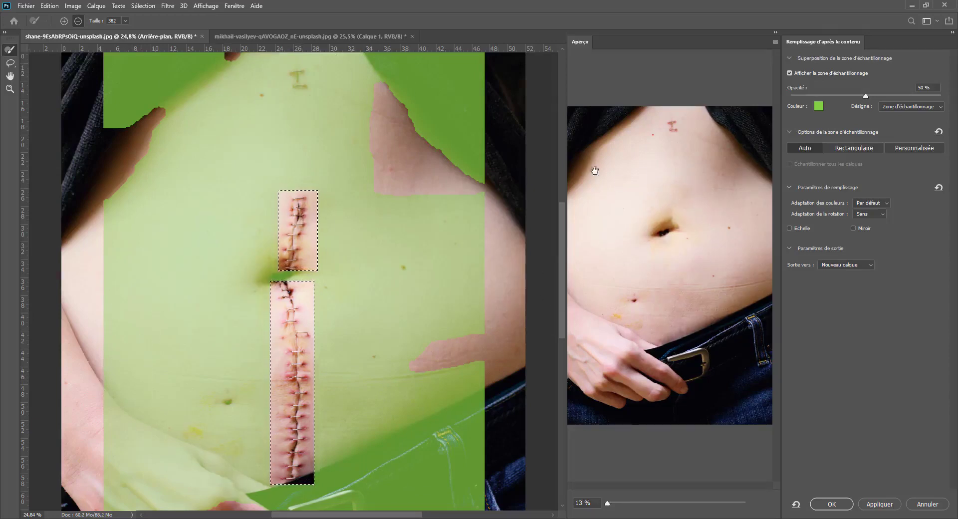
pyautogui.click(9, 63)
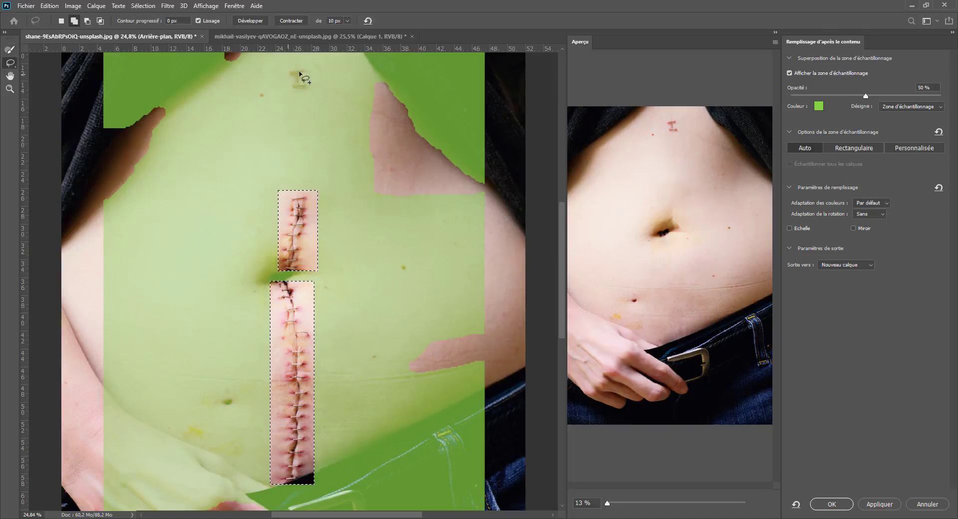
pyautogui.rightClick(10, 64)
pyautogui.click(50, 63)
pyautogui.moveTo(288, 92); pyautogui.dragTo(302, 59)
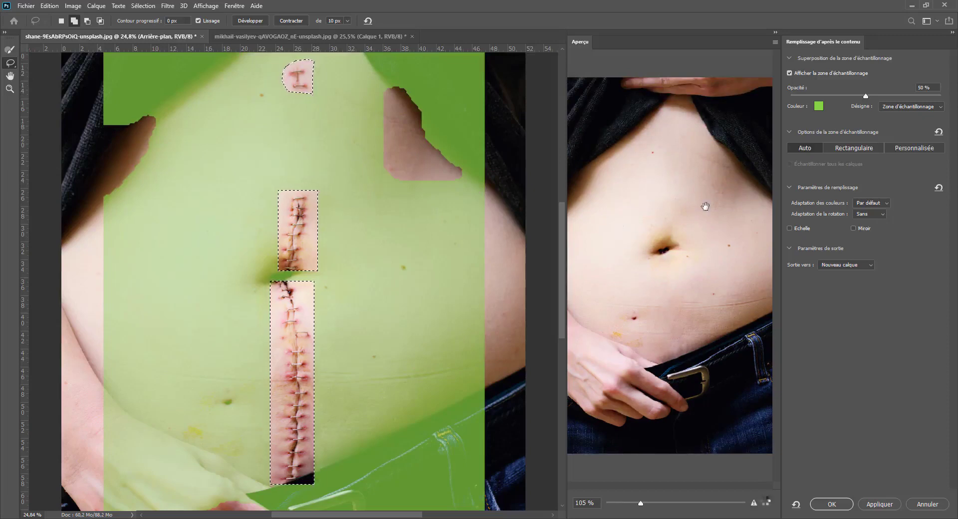
pyautogui.moveTo(231, 396)
pyautogui.mouseDown()
pyautogui.moveTo(240, 398)
pyautogui.moveTo(214, 421)
pyautogui.mouseUp()
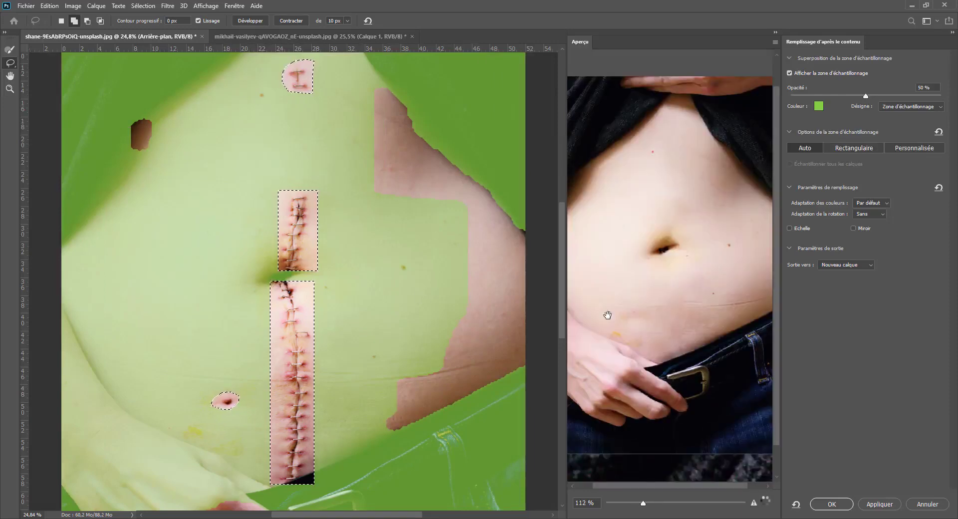
pyautogui.moveTo(395, 260)
pyautogui.mouseDown()
pyautogui.moveTo(401, 281)
pyautogui.moveTo(399, 261)
pyautogui.mouseUp()
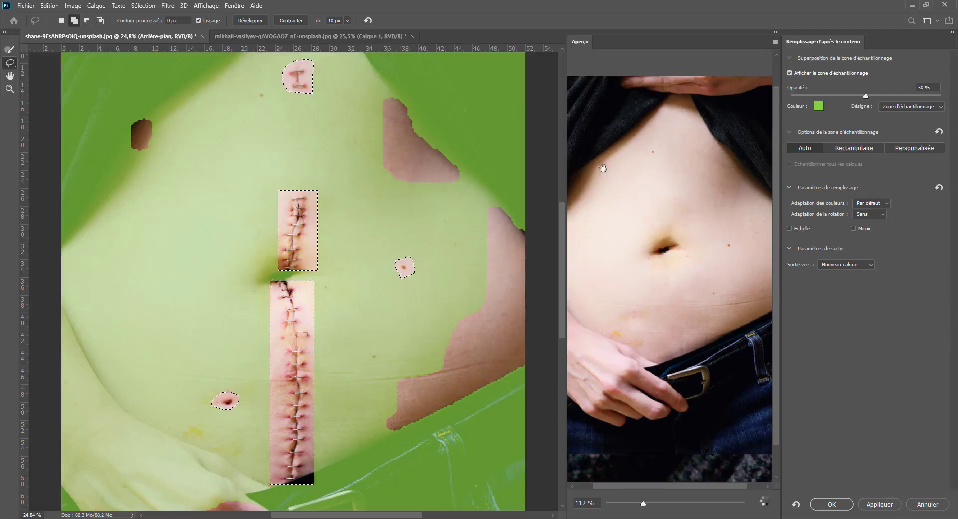
pyautogui.click(832, 502)
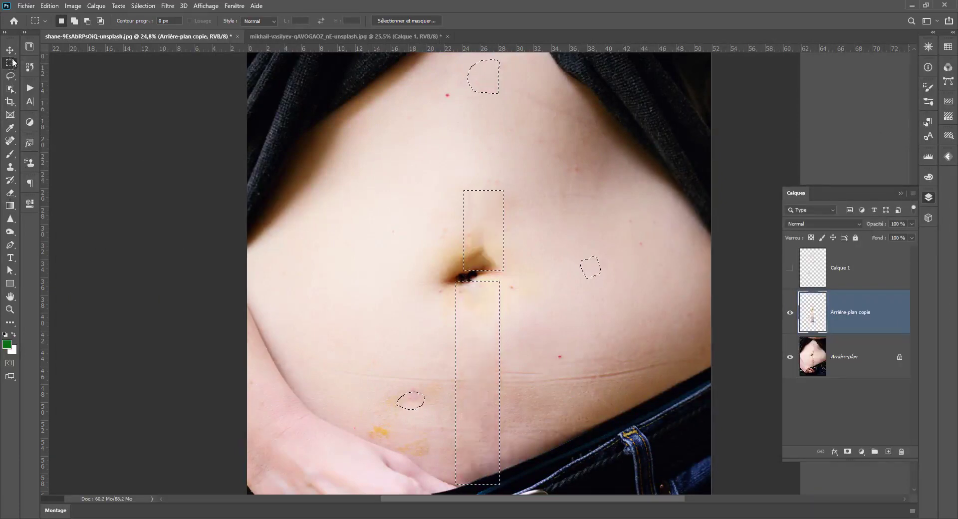
# Deselect and zoom out to view the whole retouched abdomen photo.
pyautogui.click(506, 240)
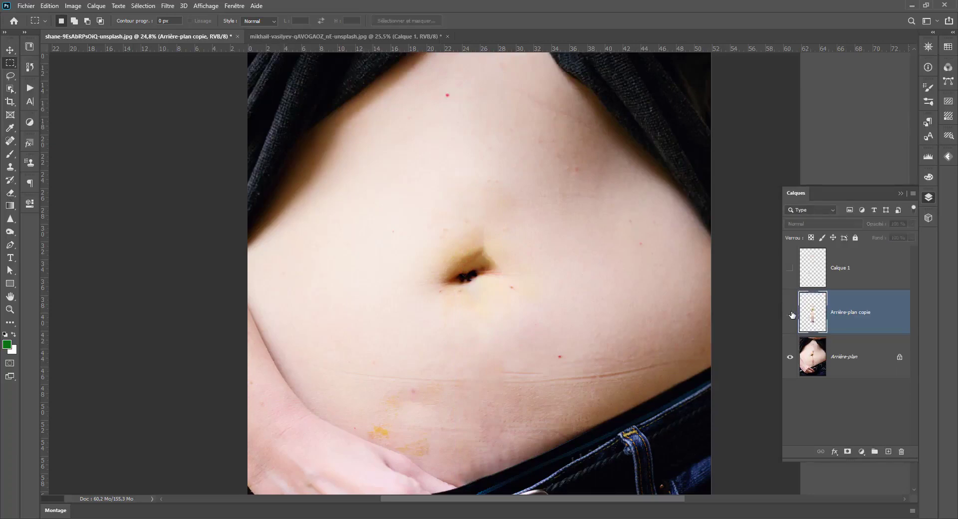
pyautogui.hotkey('ctrl', '-')
pyautogui.scroll(-1, 523, 351)
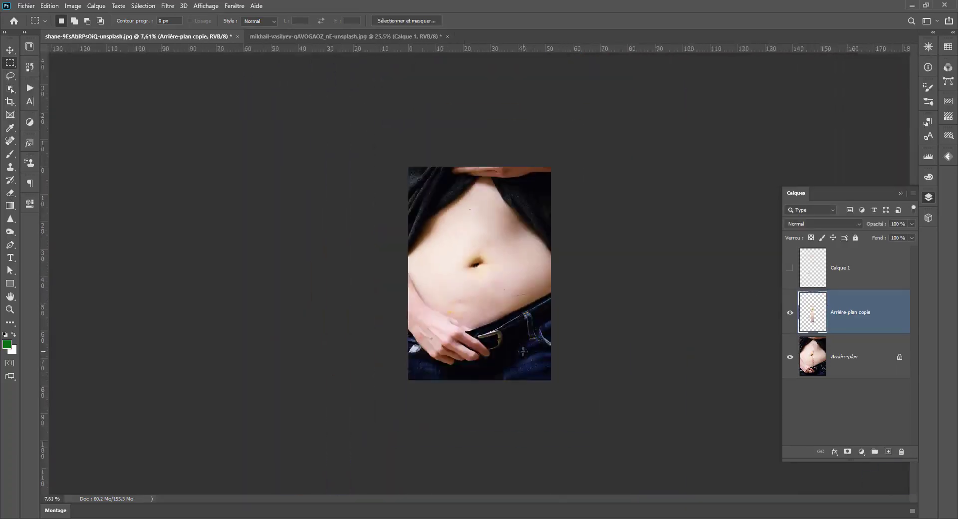